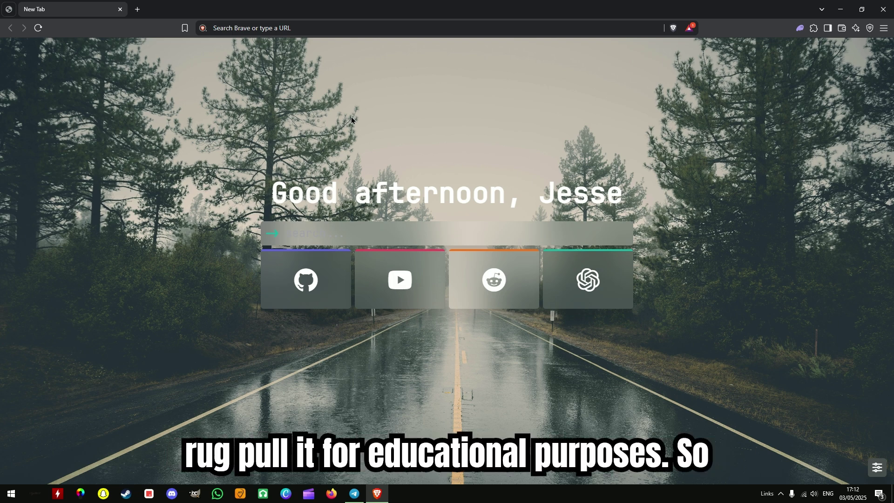
Step: Focus the Brave address bar to enter the Photon SOL site address
left_click(373, 28)
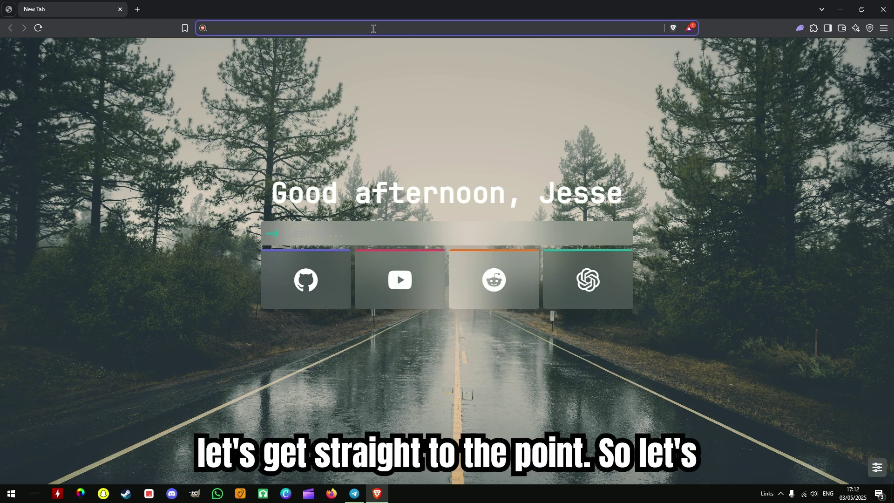
type("photon")
Step: Load the Photon new pairs page and apply the Dexes exchange filter once
key("Return")
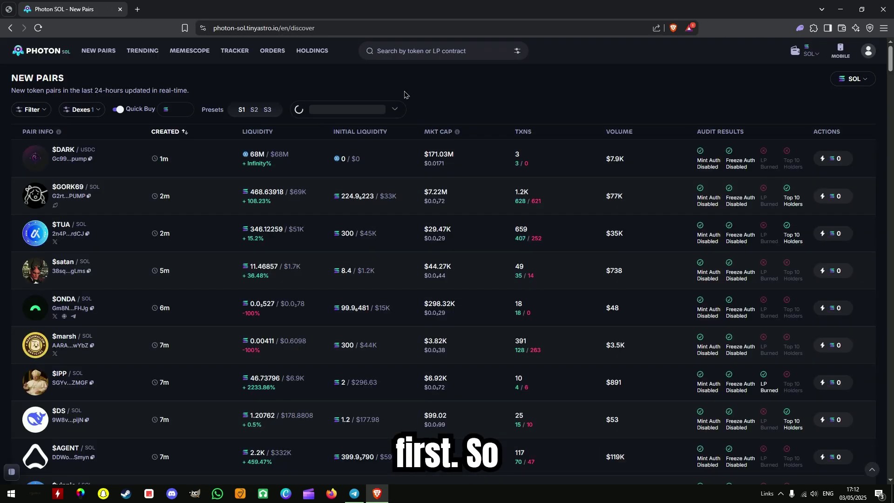
left_click(82, 113)
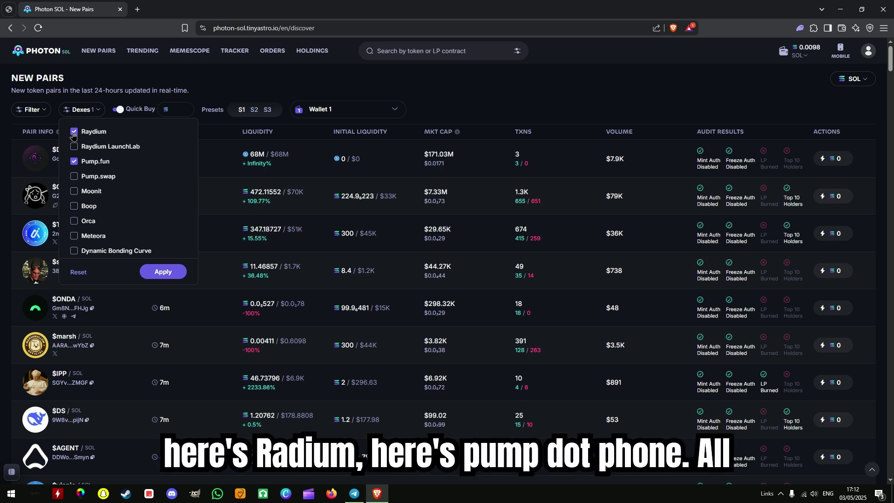
left_click(158, 274)
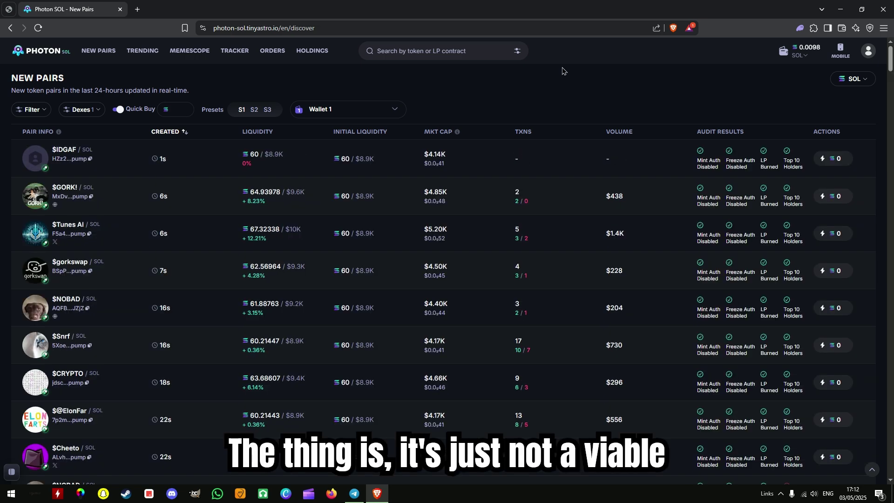
scroll(454, 434, "down", 1)
scroll(454, 391, "down", 2)
scroll(450, 279, "down", 3)
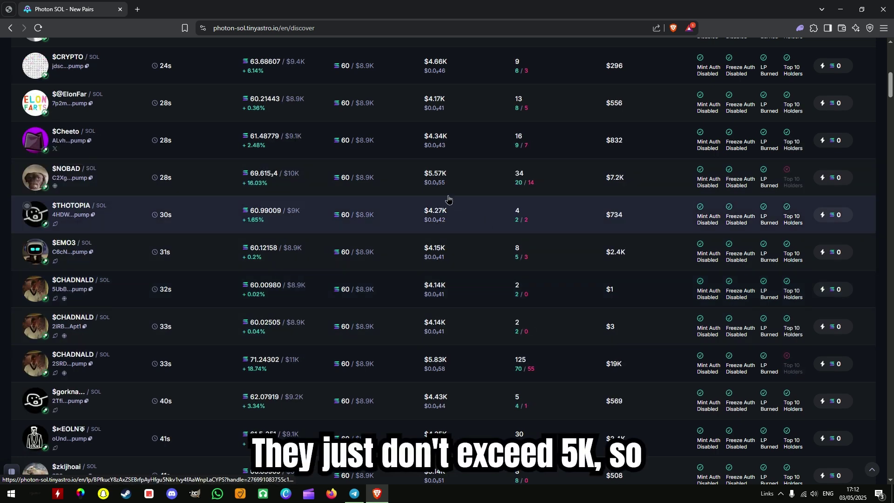
scroll(446, 182, "up", 5)
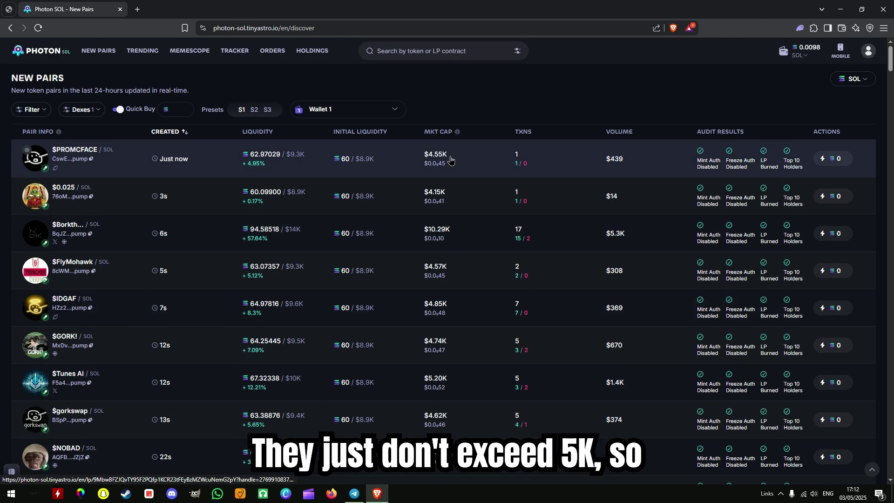
Step: Filter the new pairs list to Raydium only, excluding Pump.fun
left_click(81, 109)
left_click(74, 132)
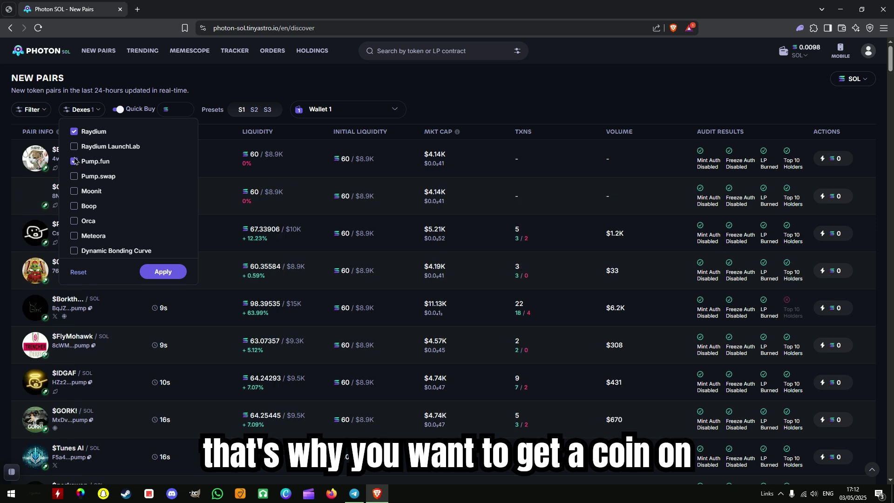
left_click(74, 162)
left_click(159, 272)
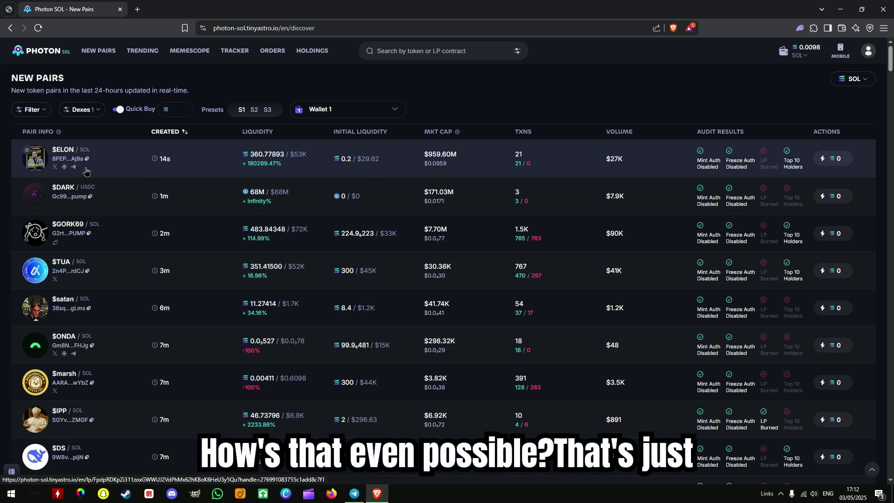
Step: View the $ELON token's detail page, then return to the new pairs list
left_click(116, 164)
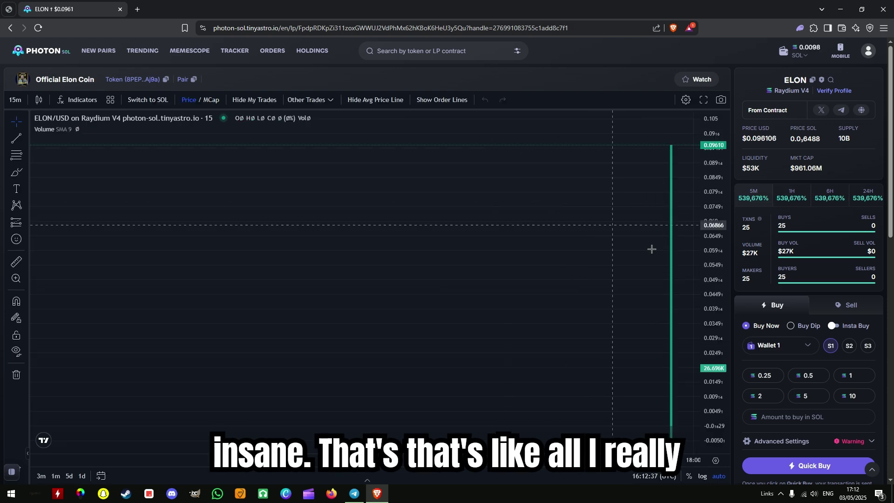
key("alt+Left")
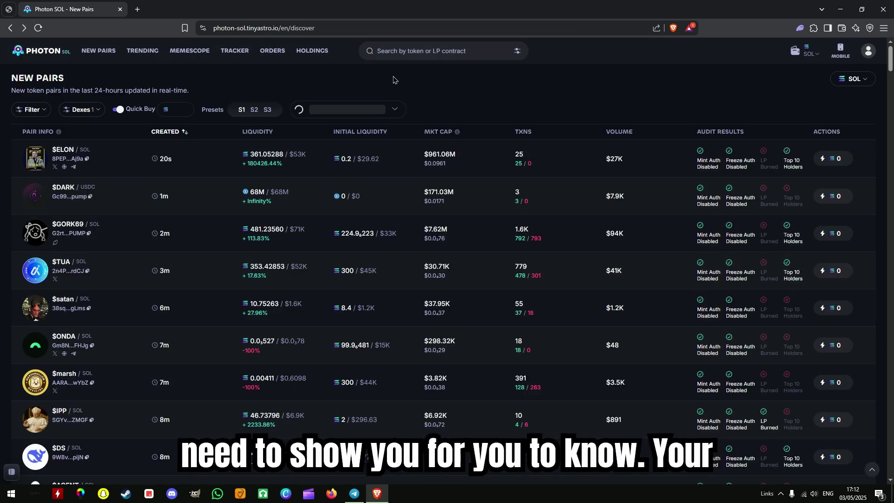
Step: Load coinflare.fun's Solana Token Creator in a fresh browser tab
left_click(140, 9)
type("coin")
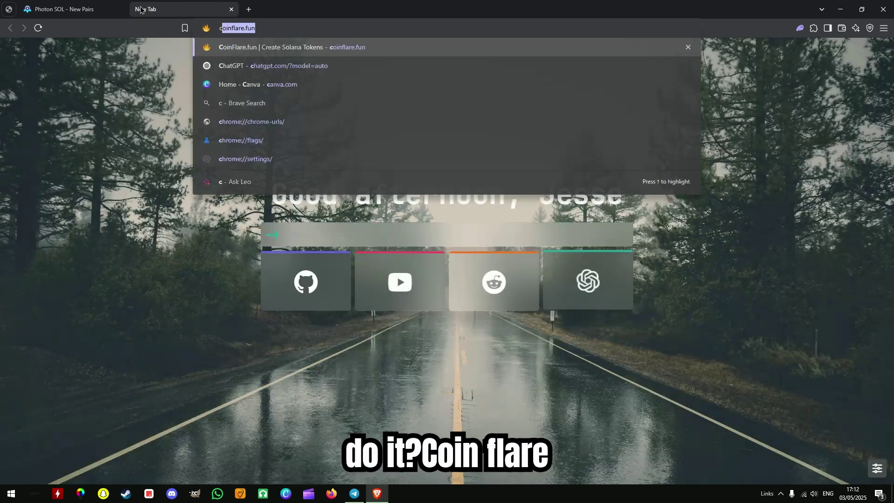
type("flare.fun")
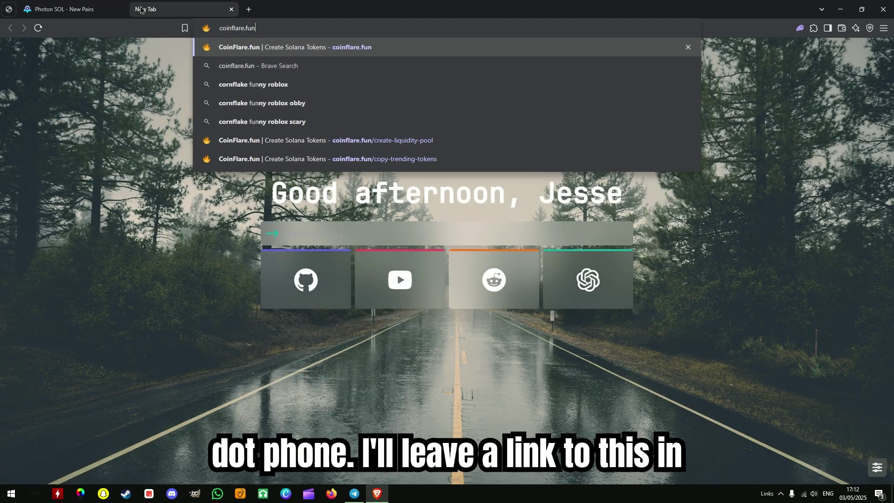
key("Return")
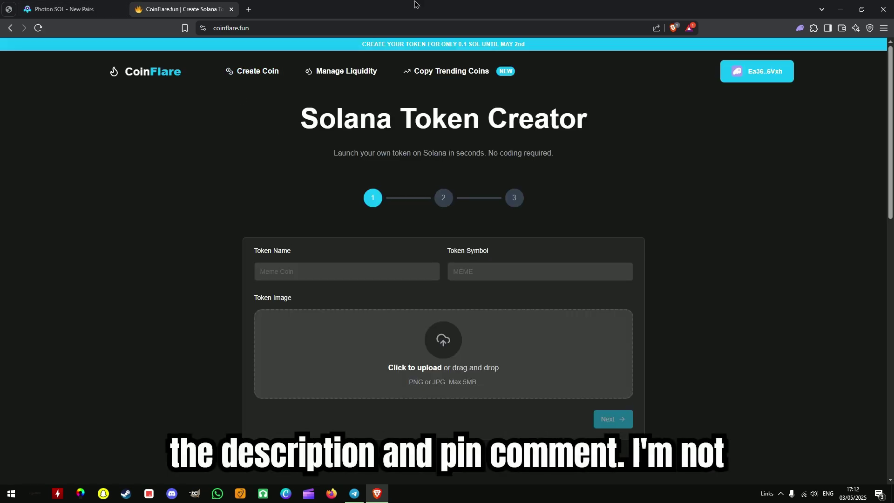
left_click(263, 28)
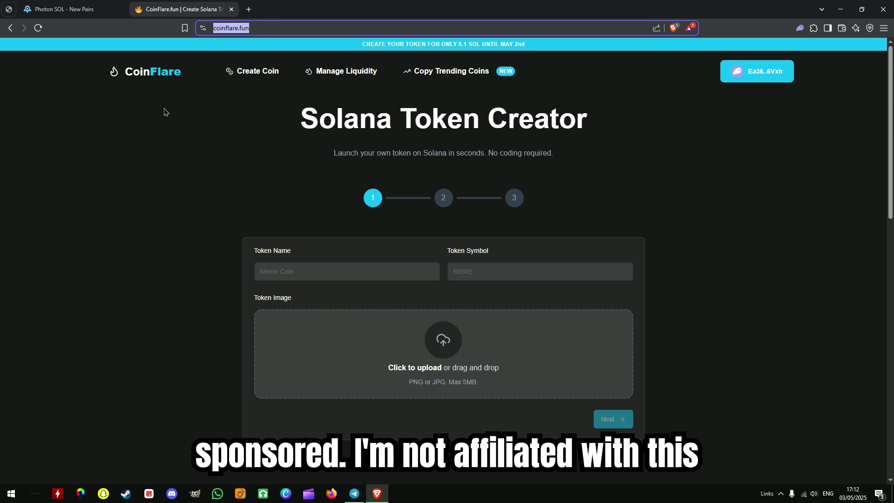
left_click(243, 126)
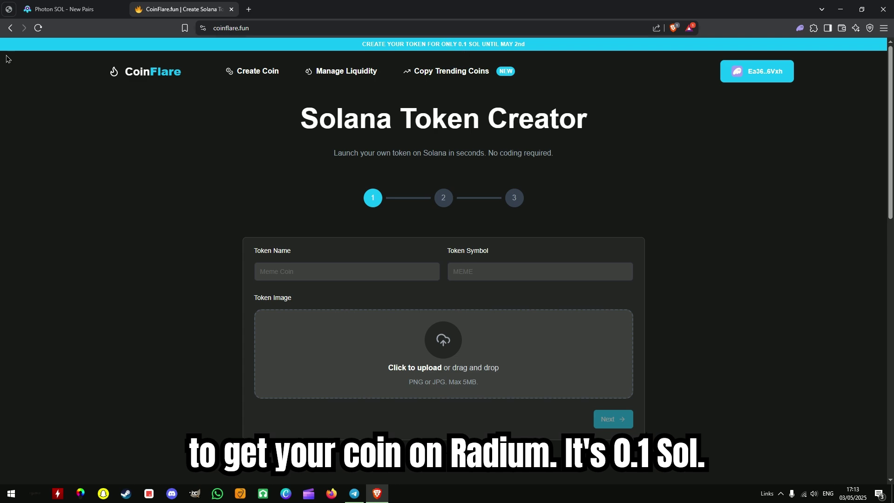
Step: Switch back to the Photon SOL tab to browse the New Pairs table
left_click(63, 9)
scroll(318, 75, "down", 2)
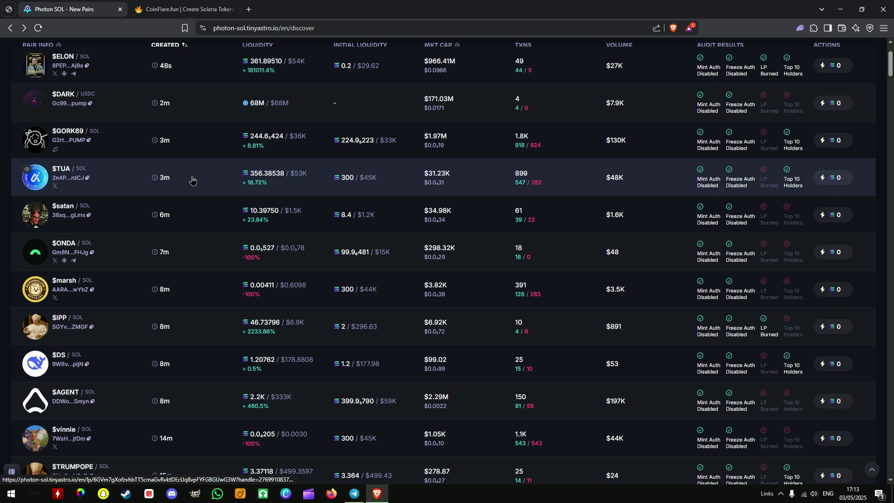
scroll(38, 179, "down", 2)
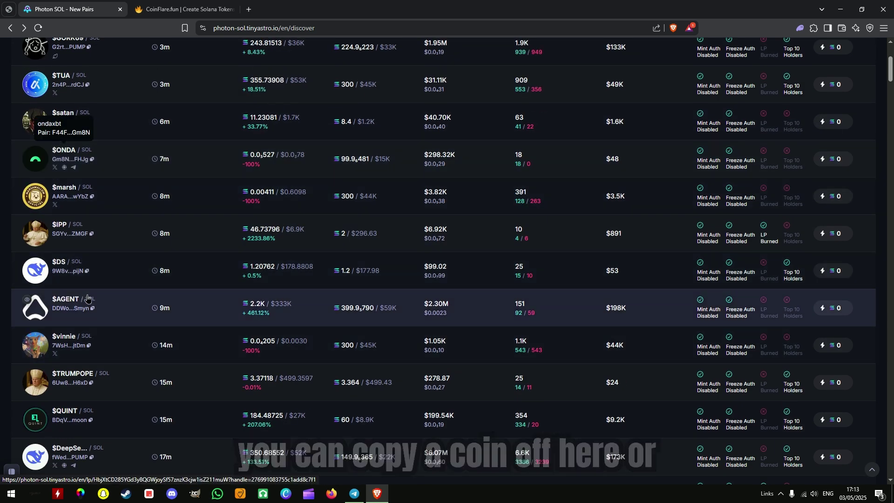
scroll(134, 269, "up", 2)
scroll(135, 269, "up", 2)
scroll(135, 268, "down", 8)
scroll(136, 272, "down", 2)
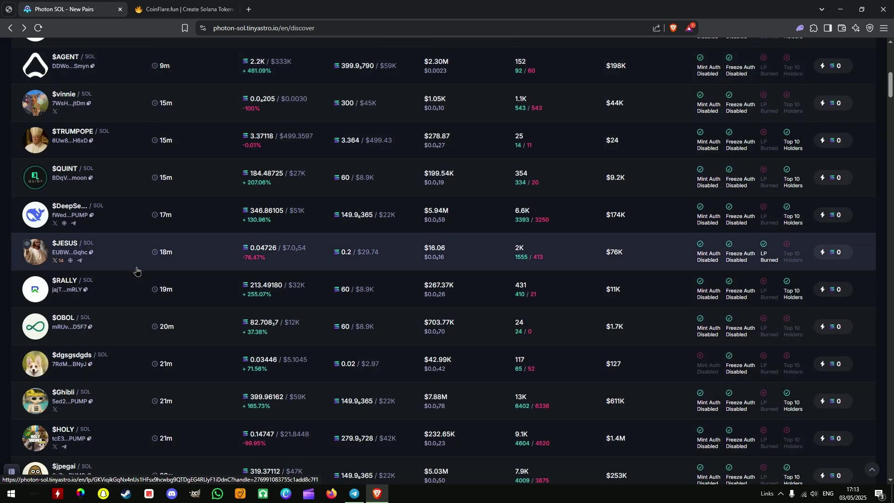
scroll(136, 274, "down", 1)
scroll(137, 274, "down", 1)
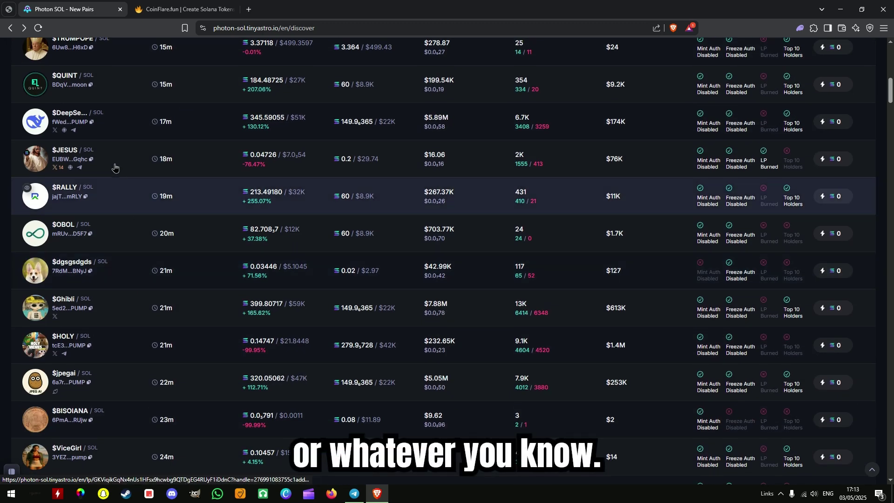
scroll(109, 122, "up", 2)
scroll(108, 122, "down", 2)
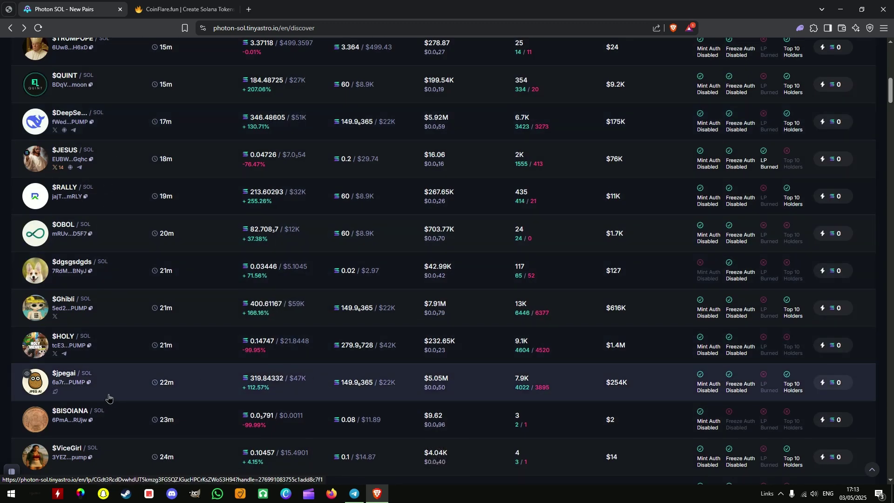
scroll(108, 399, "down", 3)
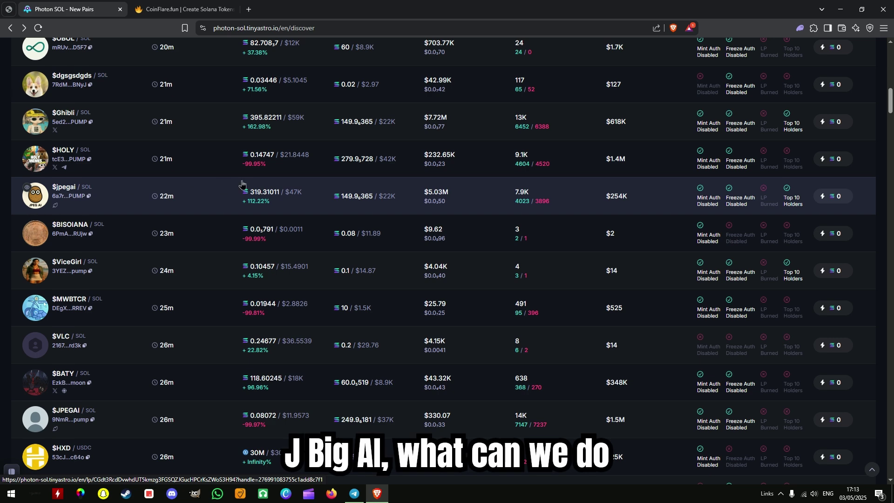
scroll(203, 196, "down", 2)
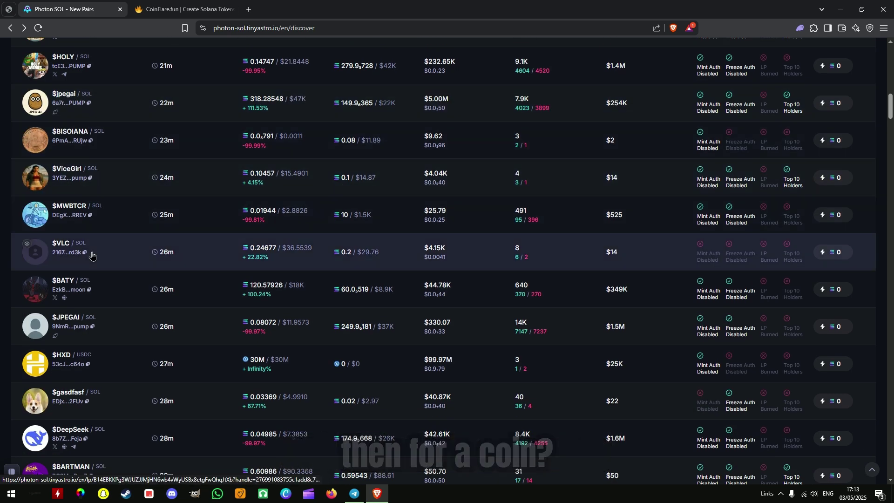
scroll(149, 335, "down", 1)
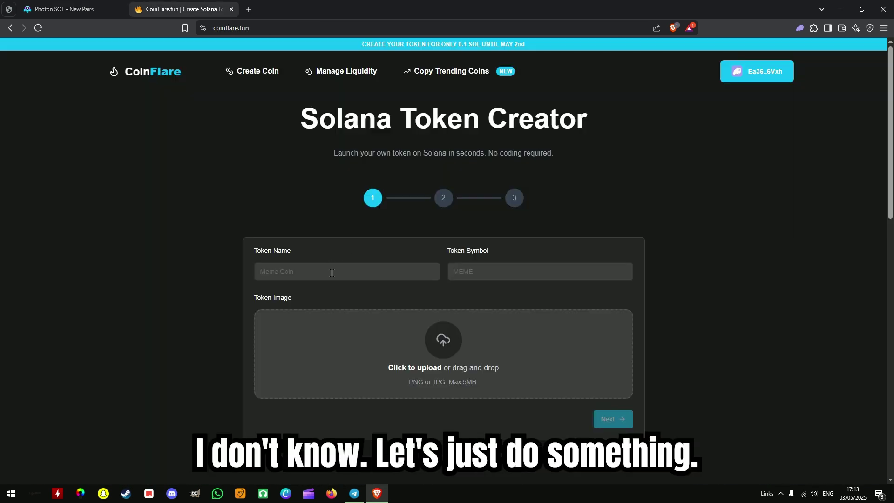
Step: Enter token name Mark and symbol MARK in the CoinFlare creator form
left_click(332, 272)
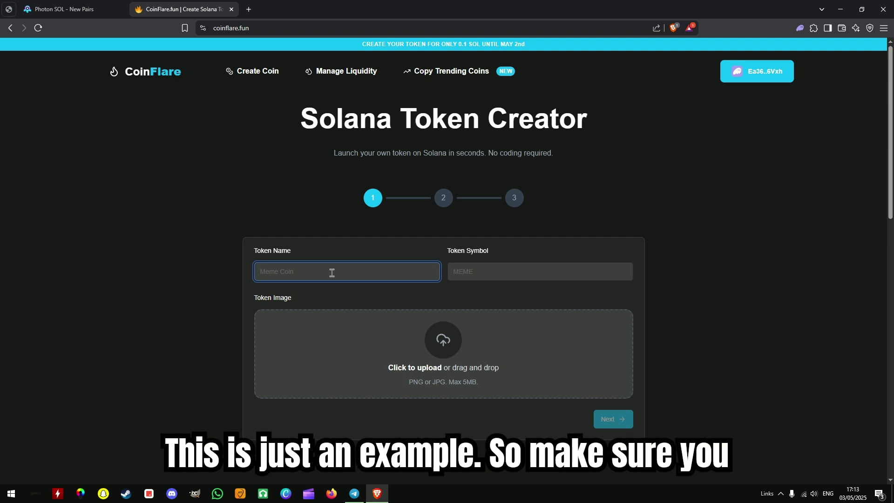
left_click(756, 71)
left_click(625, 148)
left_click(307, 272)
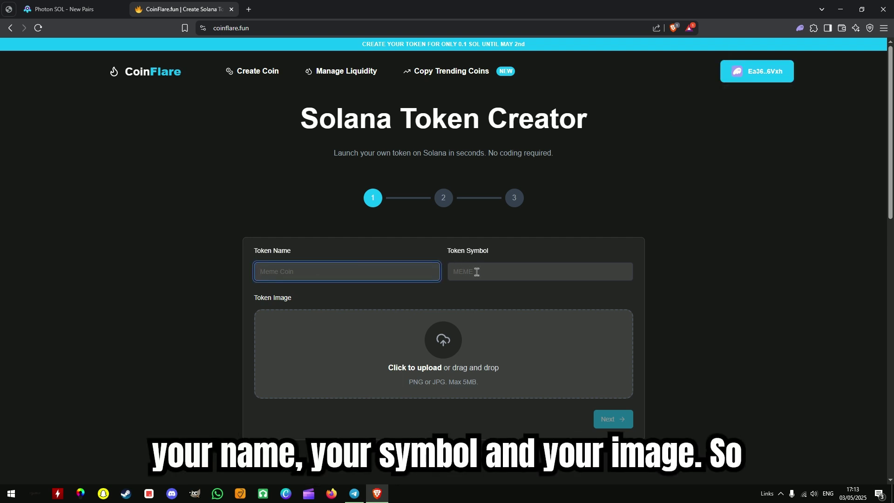
left_click(476, 273)
left_click(407, 269)
type("Ma")
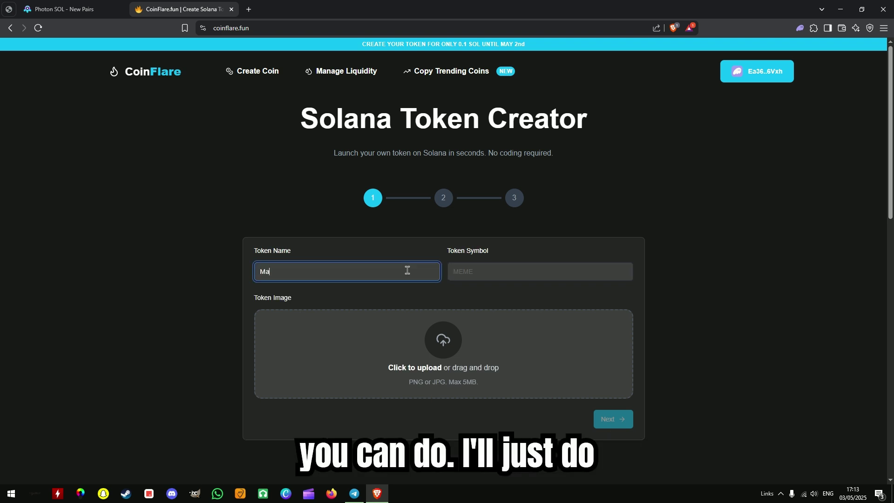
type("rk")
left_click(529, 276)
type("MARK")
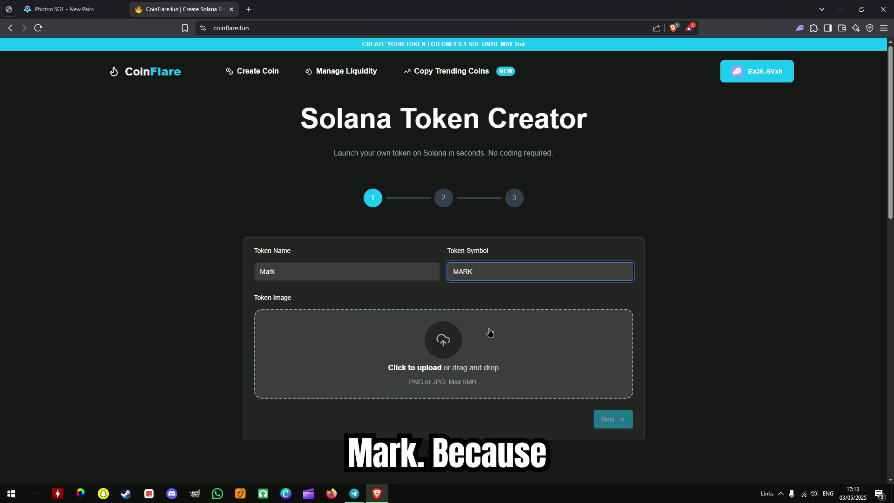
Step: Upload the Zuckerberg portrait as the token image and move to step 2
key("alt+Tab")
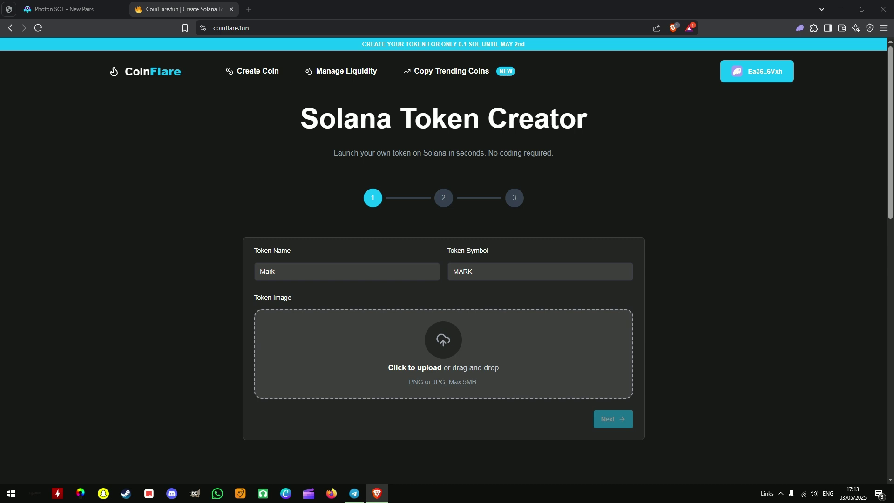
key("Return")
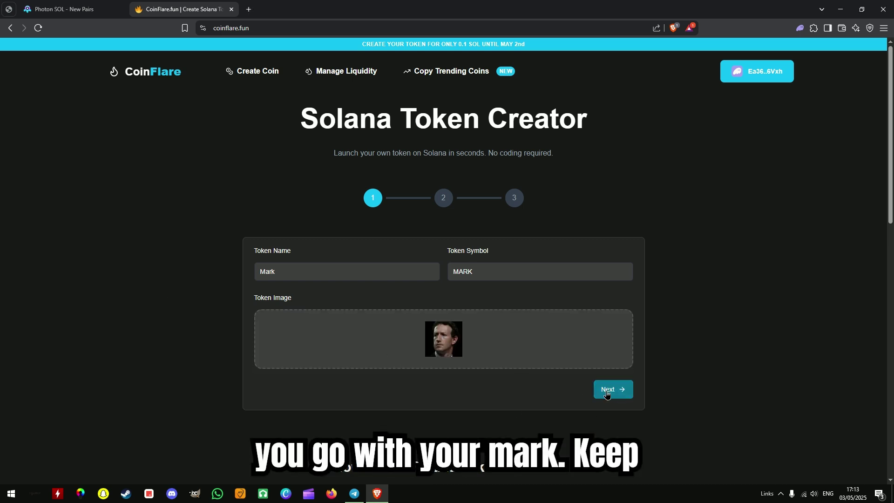
left_click(599, 391)
left_click(282, 265)
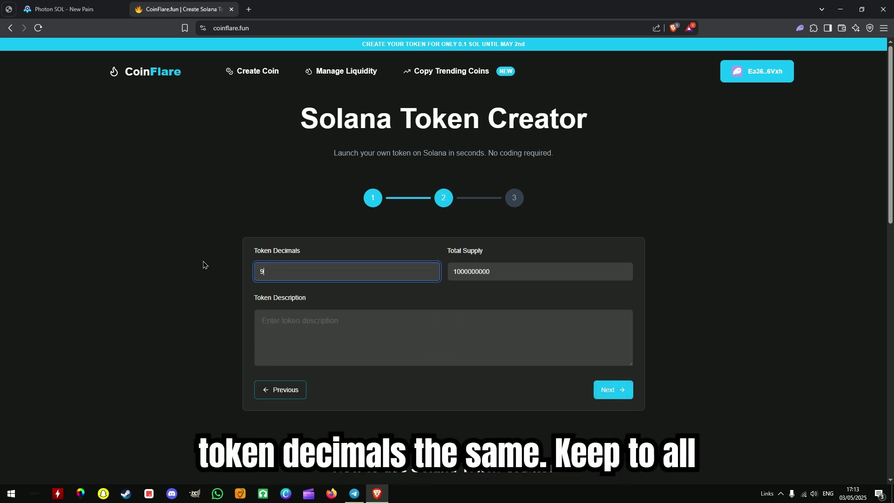
double_click(524, 276)
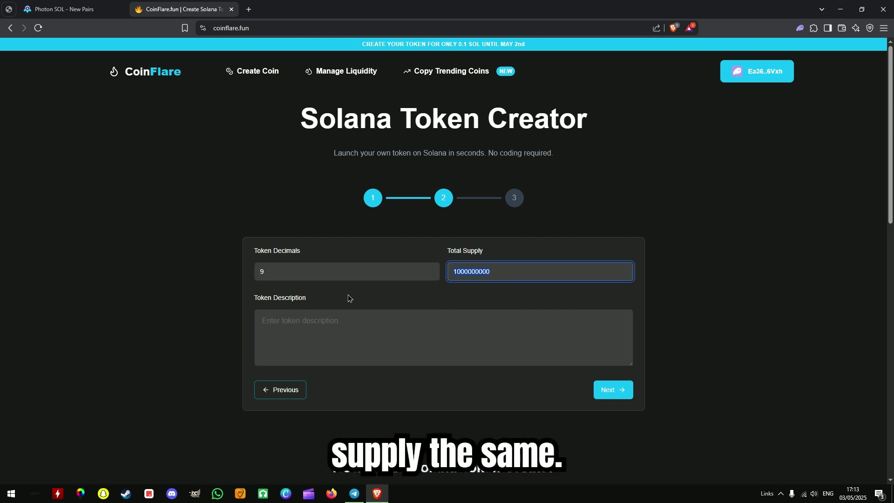
left_click(347, 299)
left_click(395, 325)
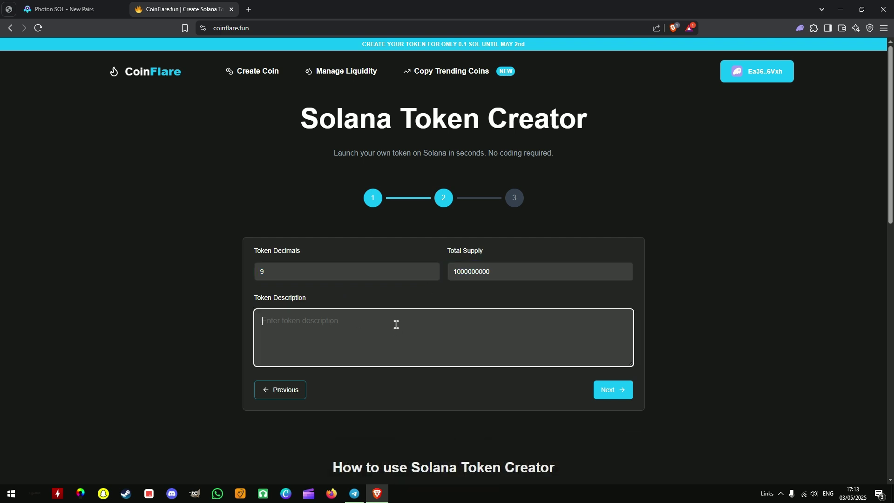
type("Mak")
left_click(617, 389)
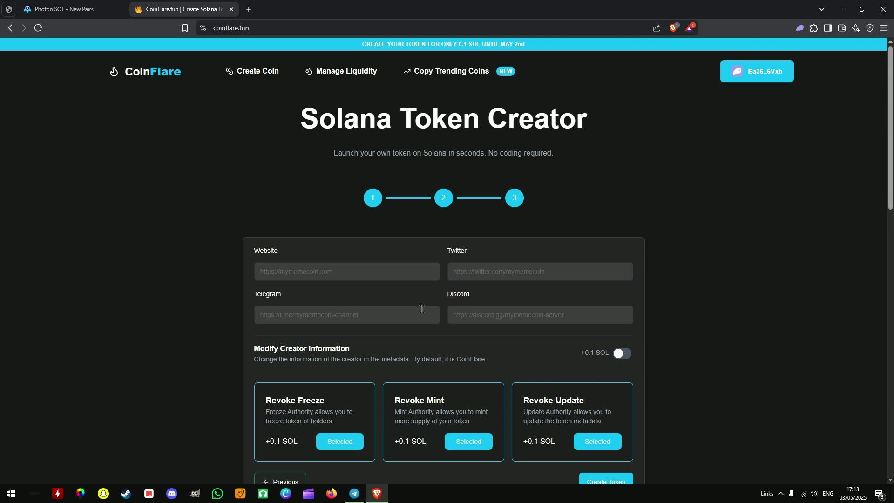
scroll(329, 276, "down", 1)
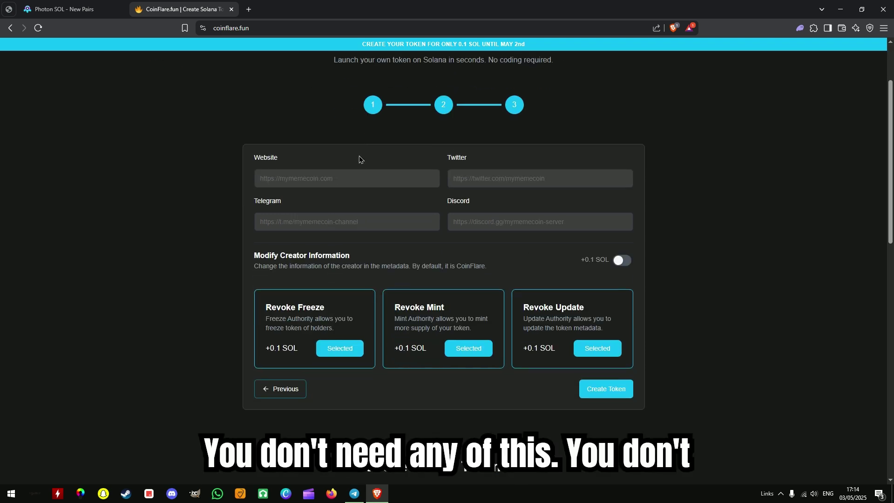
left_click(618, 260)
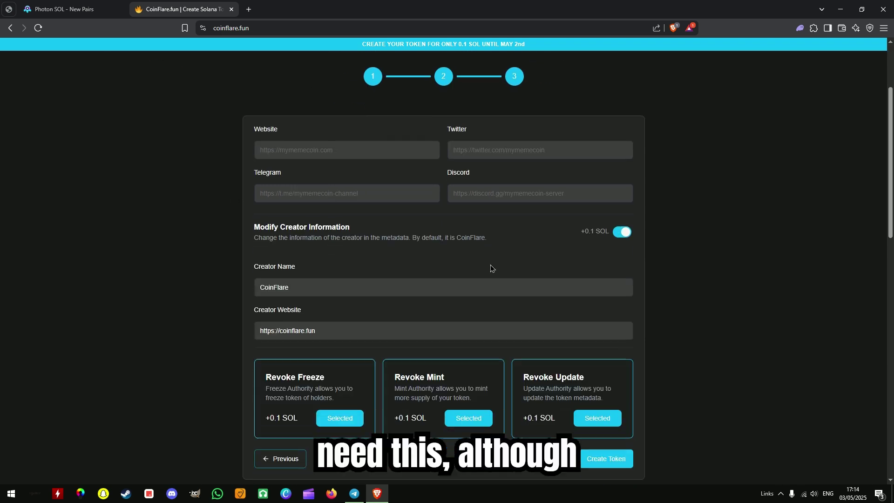
scroll(485, 265, "down", 1)
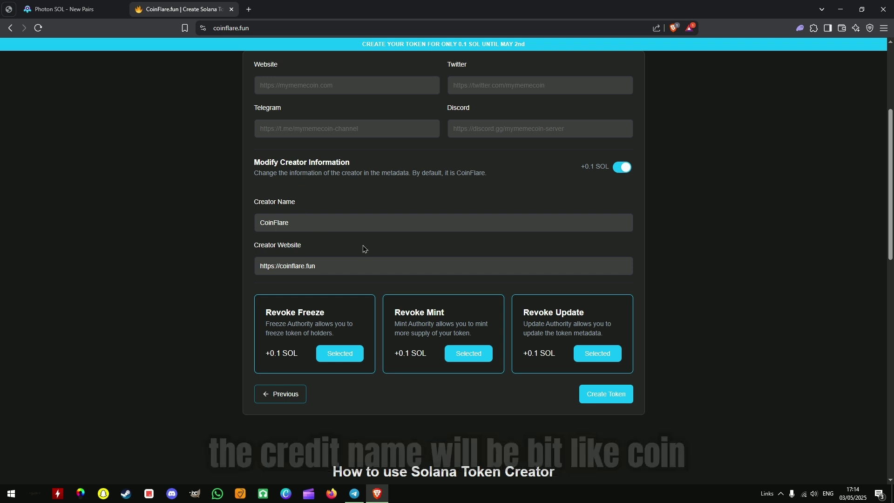
left_click_drag(363, 225, 275, 225)
left_click_drag(353, 265, 273, 266)
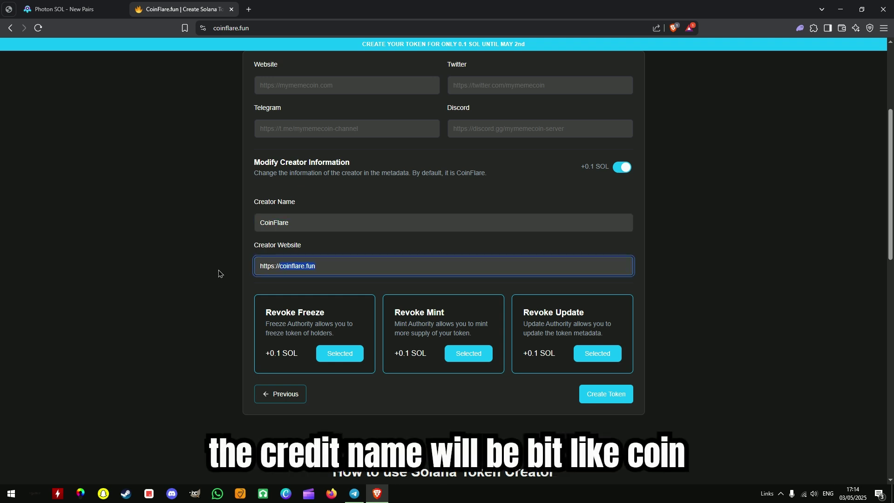
left_click(353, 188)
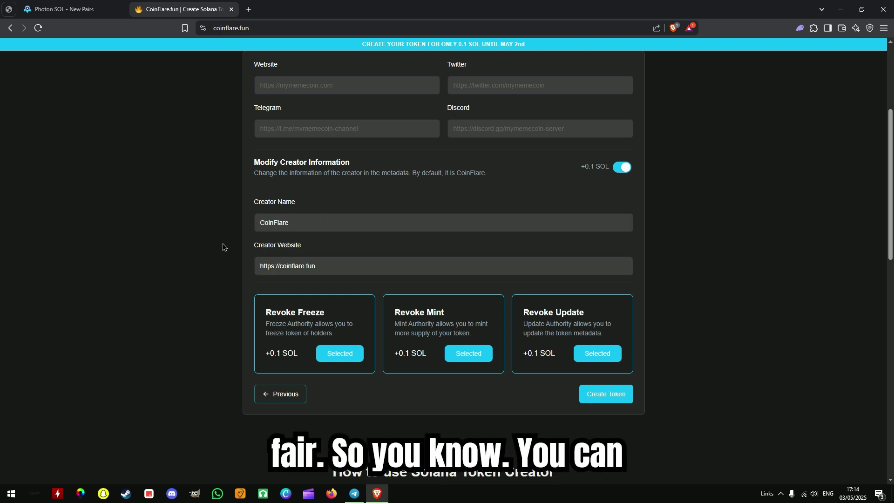
left_click(621, 167)
scroll(514, 218, "down", 1)
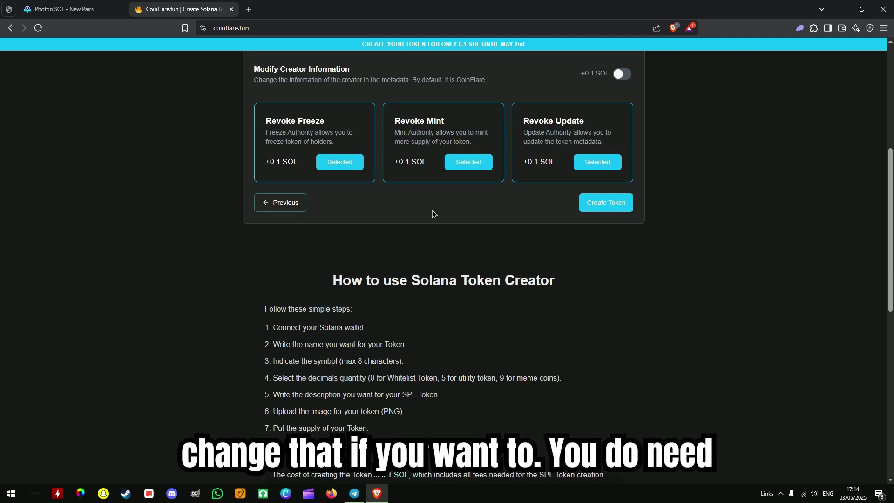
left_click(541, 136)
left_click(434, 139)
left_click(351, 146)
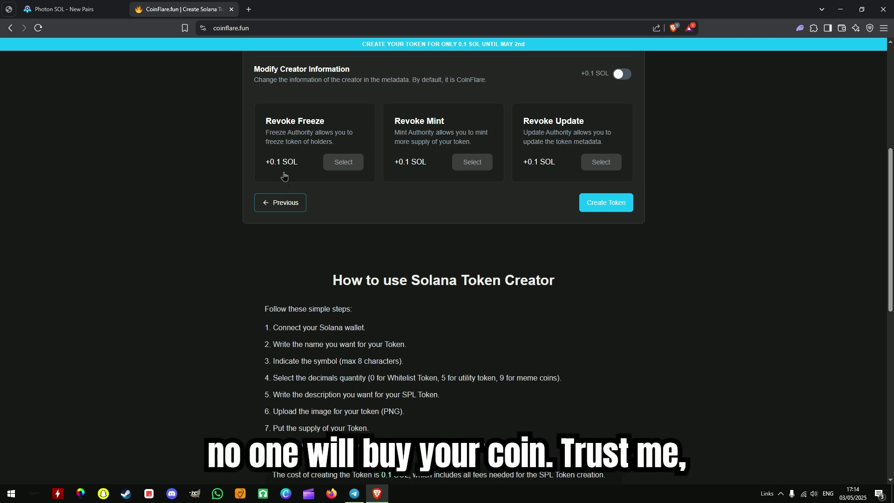
left_click(273, 140)
left_click(433, 136)
left_click(577, 136)
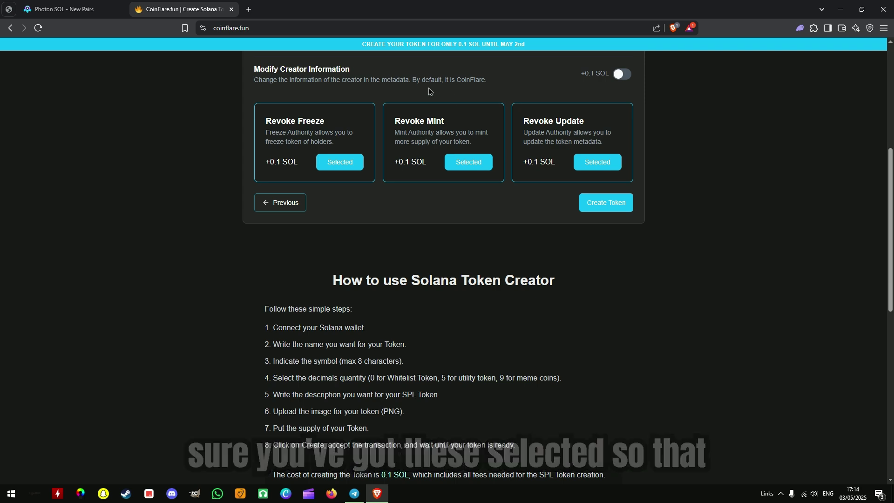
scroll(428, 91, "up", 1)
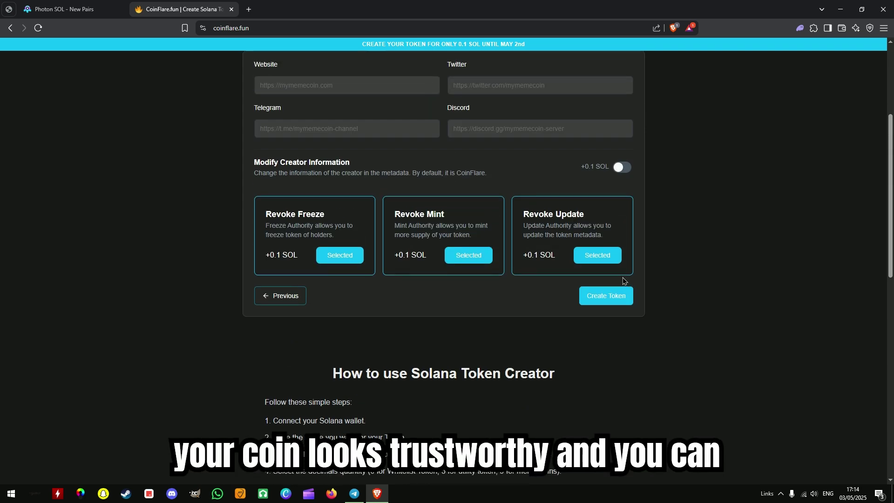
scroll(617, 299, "up", 2)
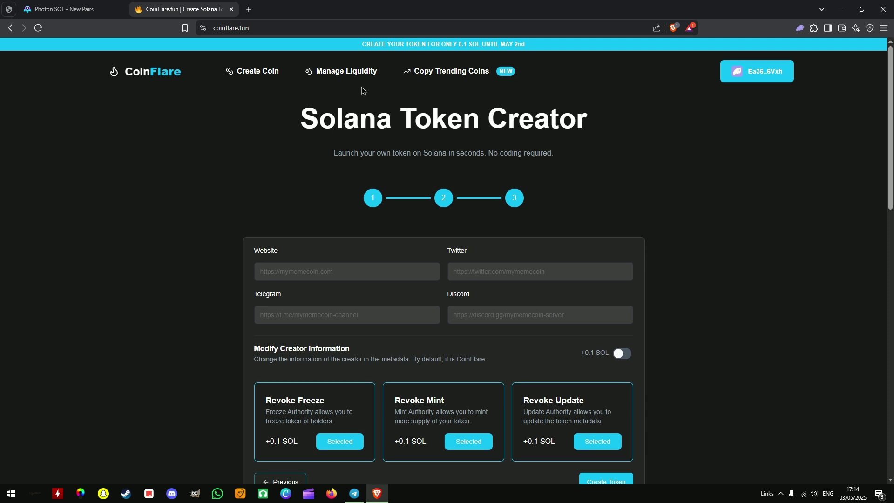
Step: View CoinFlare's Create Raydium Liquidity Pool page and its token dropdown
left_click(336, 73)
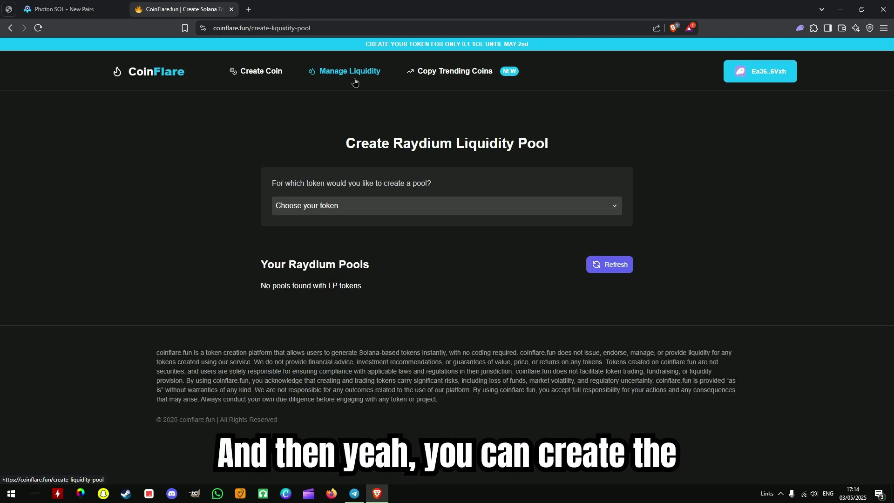
left_click(416, 205)
left_click(461, 238)
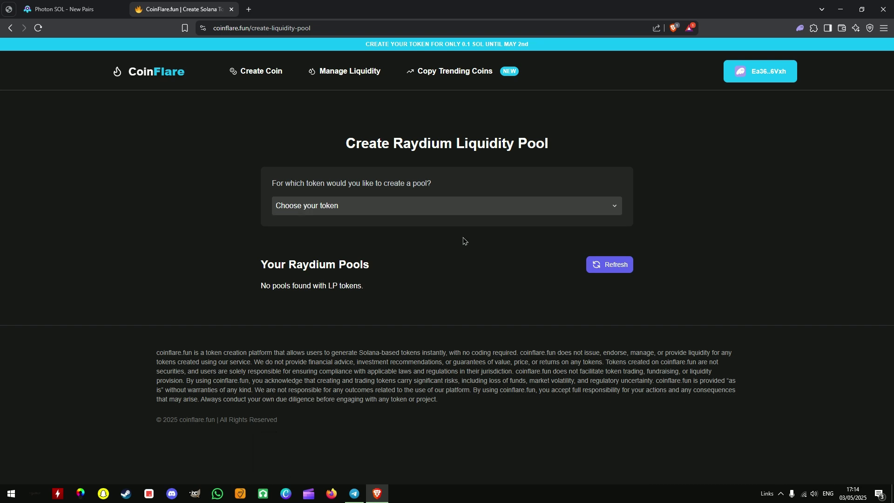
Step: Load webwhiteboard.com/lite in a new browser tab
key("ctrl+t")
type("web")
key("Return")
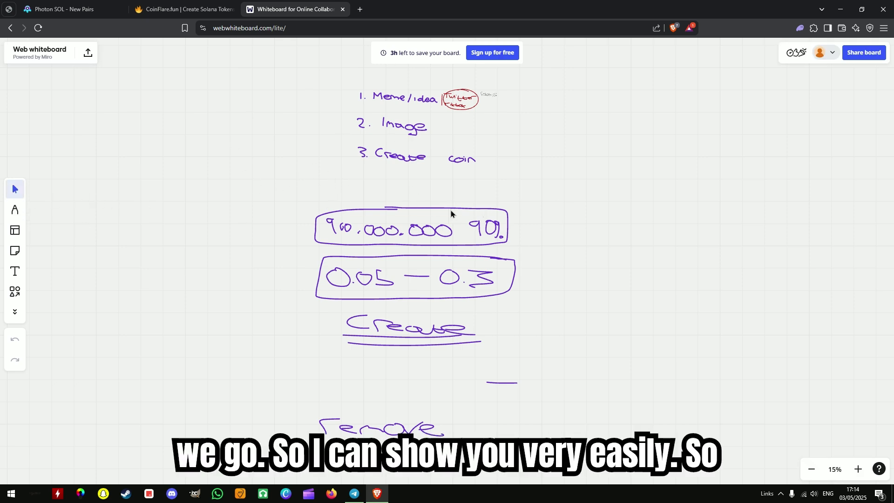
scroll(460, 174, "down", 2)
scroll(454, 210, "up", 3)
scroll(414, 229, "up", 2, "ctrl")
scroll(506, 258, "down", 5)
scroll(551, 220, "up", 2)
scroll(550, 219, "right", 2)
scroll(499, 303, "up", 1)
scroll(507, 231, "up", 2)
scroll(562, 207, "down", 2)
scroll(531, 210, "up", 3, "ctrl")
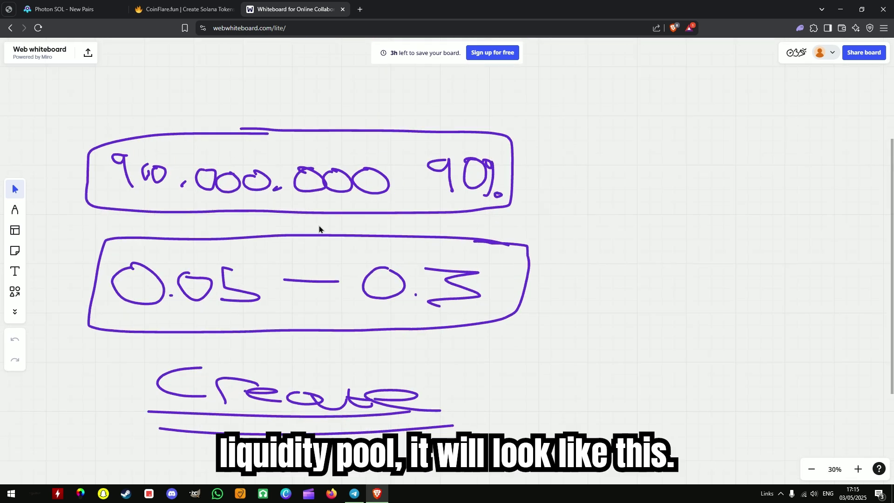
left_click_drag(319, 229, 443, 183)
scroll(442, 184, "up", 1, "ctrl")
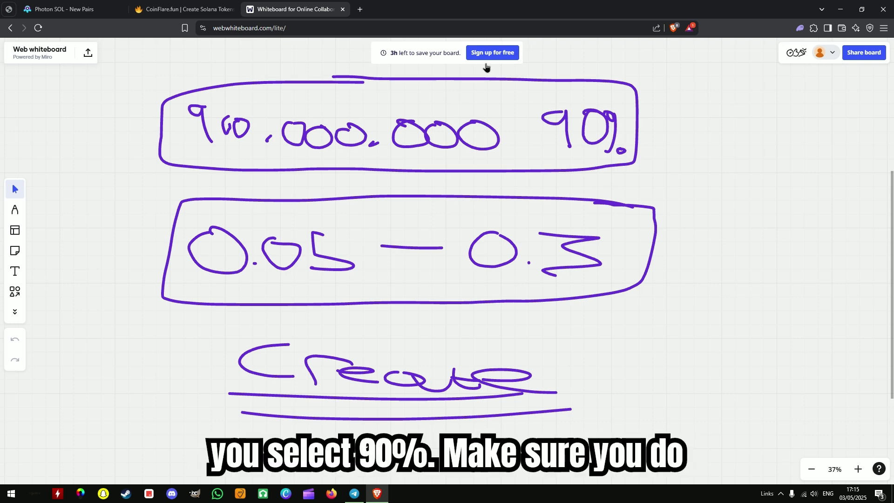
Step: With a dark red pen, circle the 90% figure on the whiteboard
left_click(15, 209)
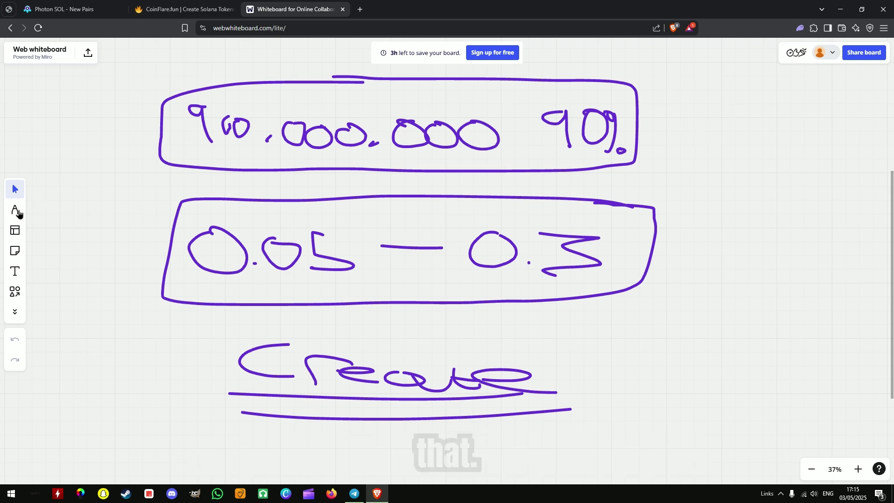
left_click(41, 350)
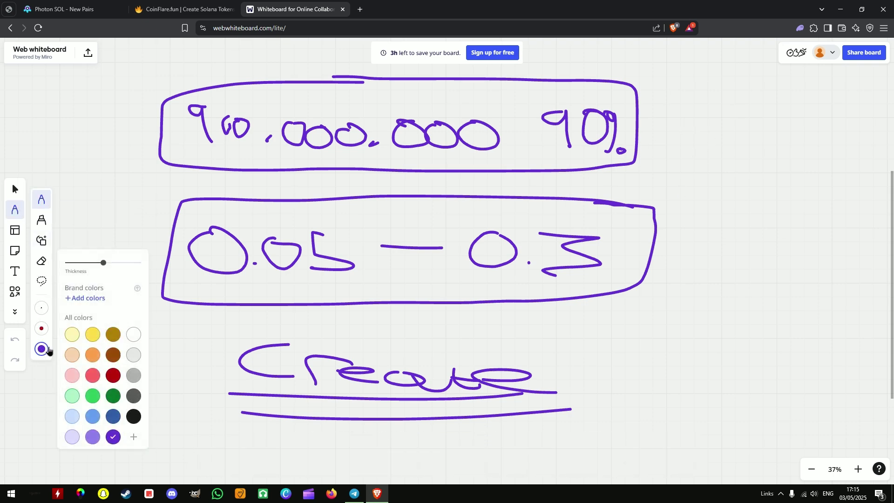
left_click(113, 377)
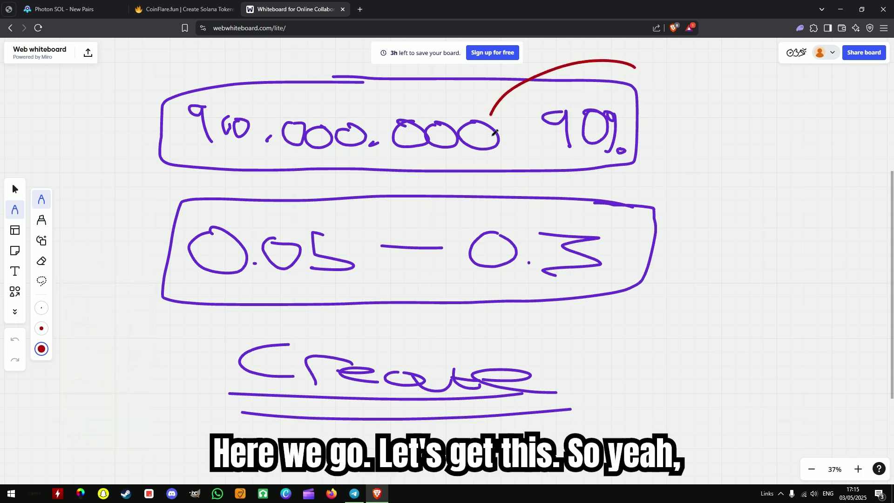
left_click_drag(528, 162, 667, 83)
left_click_drag(640, 306, 681, 254)
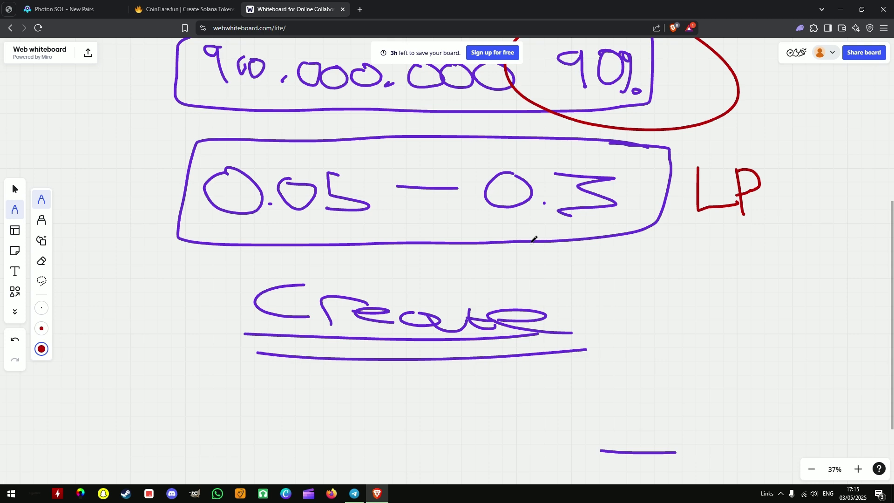
scroll(437, 230, "up", 2)
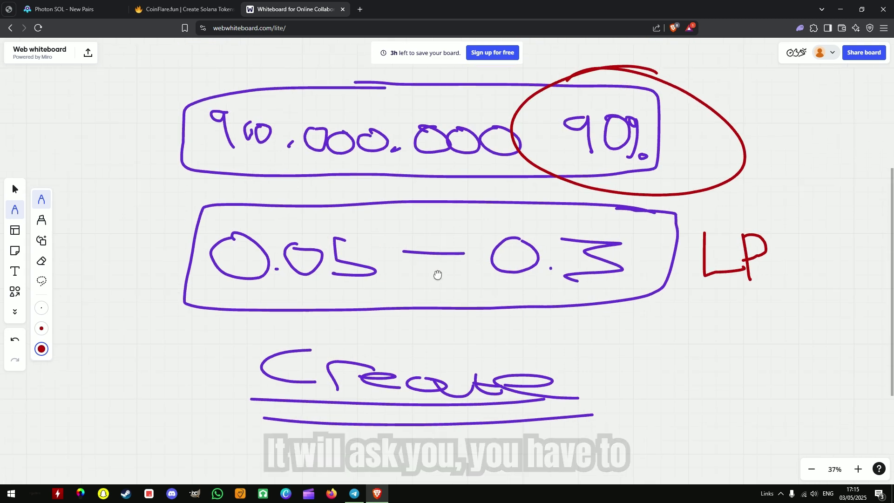
scroll(441, 235, "up", 1)
scroll(440, 231, "up", 1)
scroll(427, 232, "up", 1)
scroll(428, 233, "up", 5)
scroll(355, 279, "down", 3)
scroll(358, 141, "down", 5)
scroll(359, 139, "down", 1)
scroll(378, 105, "down", 4)
Step: Dismiss a stray context menu on the whiteboard
right_click(405, 38)
key("Escape")
scroll(400, 184, "up", 4)
scroll(328, 165, "down", 3)
scroll(255, 143, "down", 1)
scroll(408, 220, "up", 3)
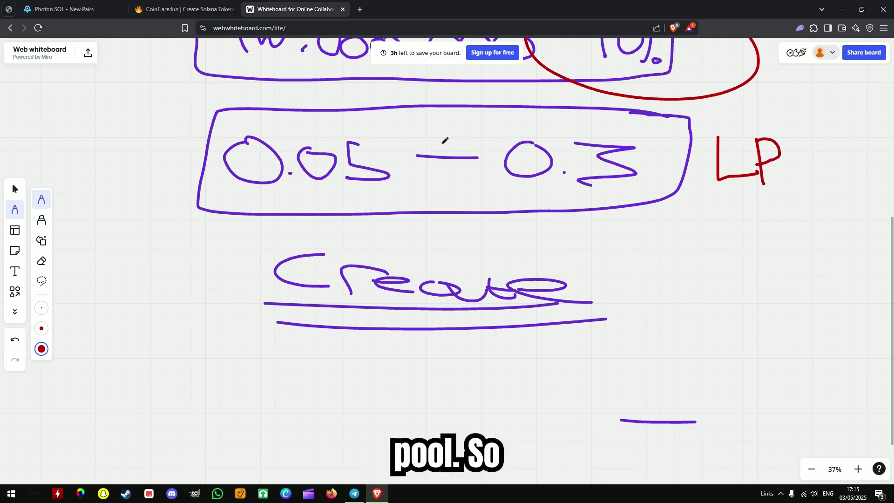
scroll(433, 154, "up", 1)
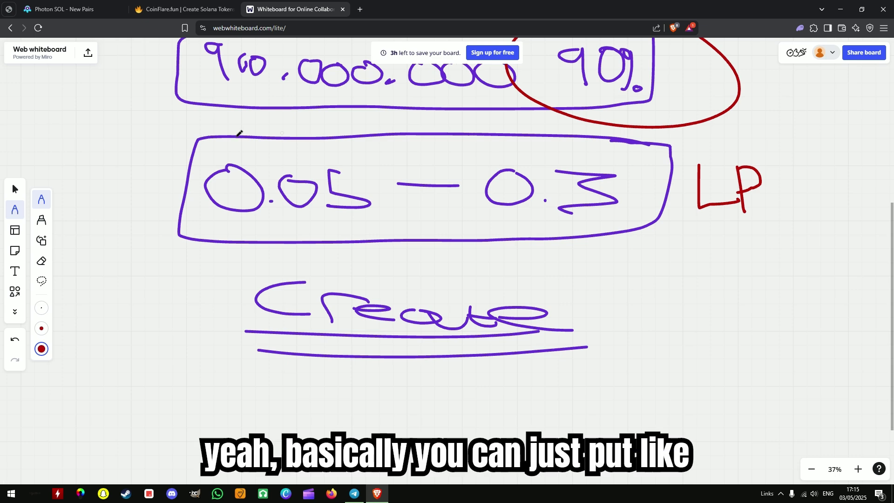
scroll(443, 208, "up", 1)
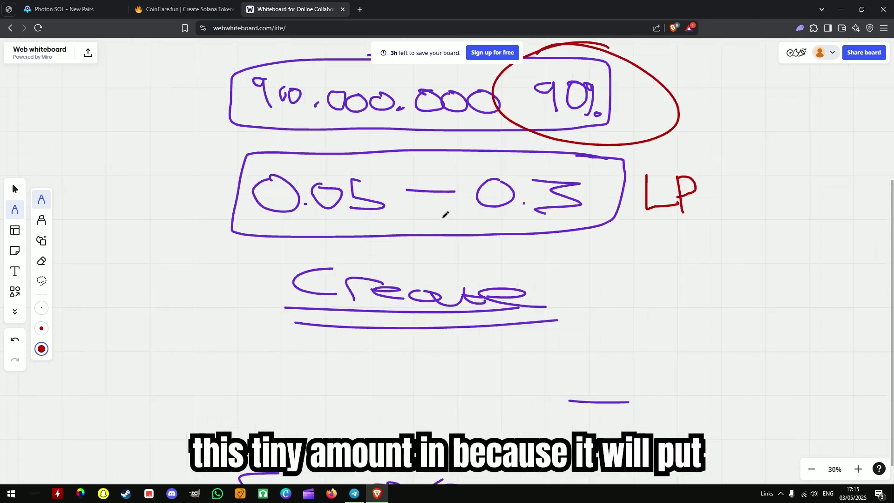
scroll(443, 207, "up", 1)
scroll(437, 139, "down", 1)
scroll(436, 98, "down", 1)
scroll(428, 101, "down", 1)
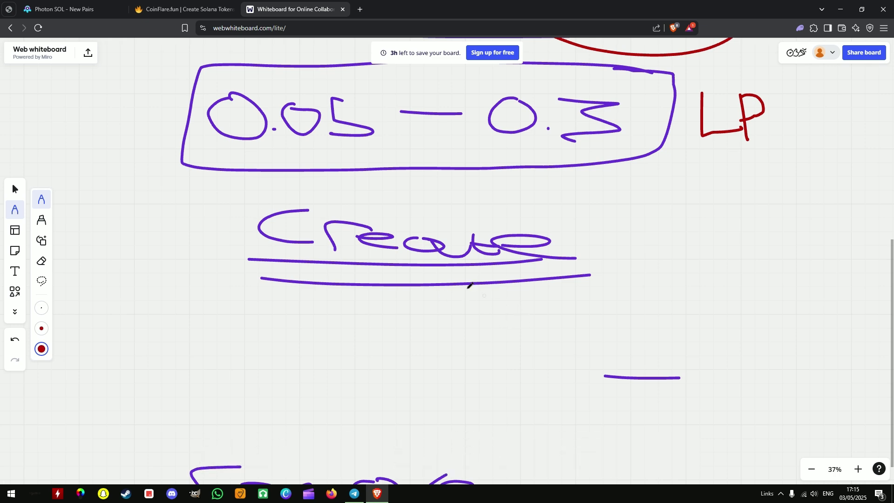
Step: View the $ONDA token page in Photon SOL and highlight its $30K liquidity figure
left_click(65, 9)
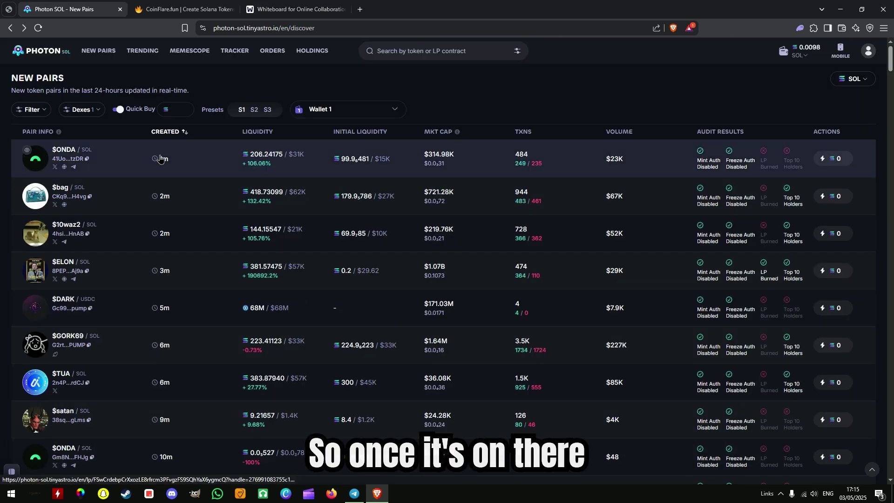
left_click(213, 163)
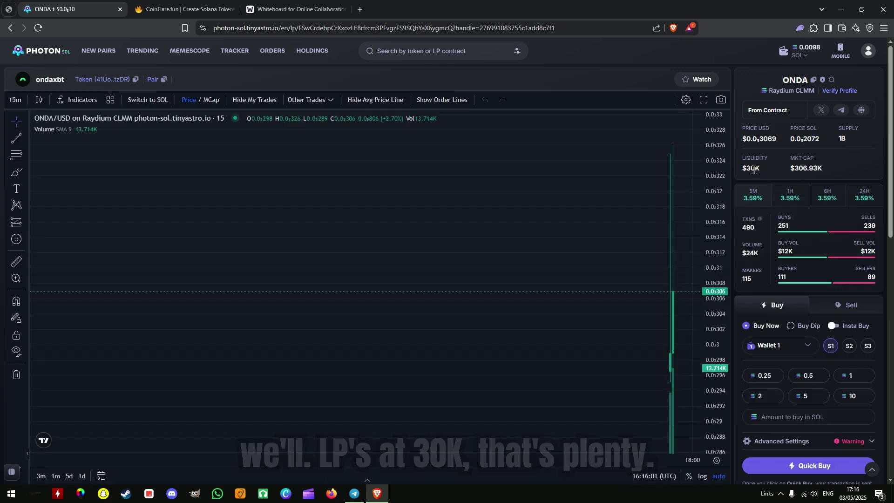
left_click_drag(761, 168, 741, 171)
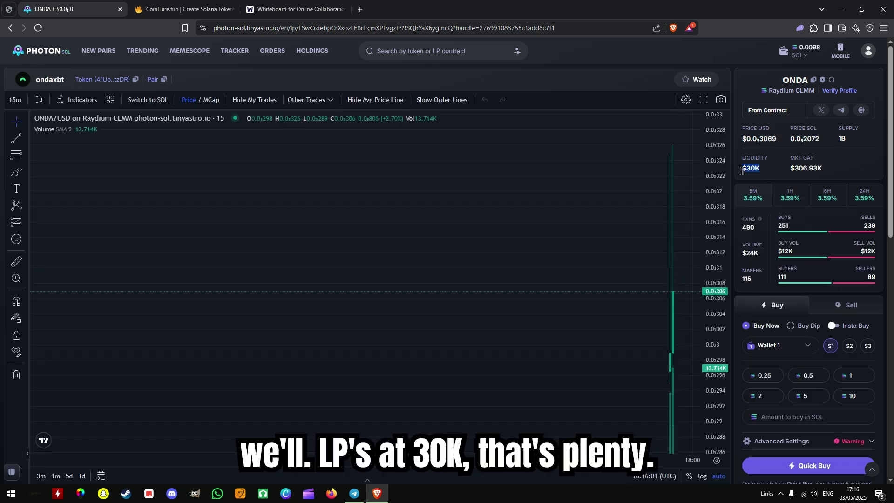
right_click(479, 381)
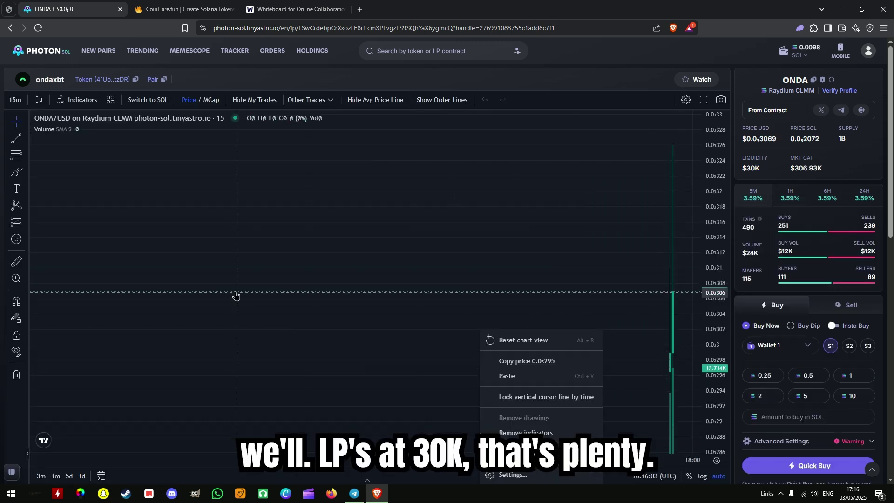
Step: On the whiteboard, circle the dash in red and double-underline 'remove' in red
left_click(260, 8)
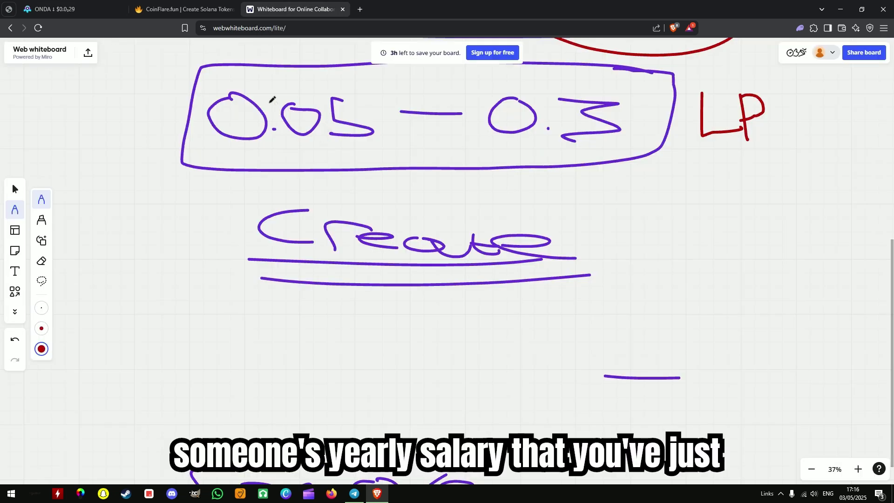
scroll(399, 160, "down", 3)
scroll(404, 89, "down", 2)
scroll(404, 89, "down", 2)
scroll(553, 166, "up", 1)
left_click_drag(512, 158, 467, 143)
scroll(454, 186, "left", 2)
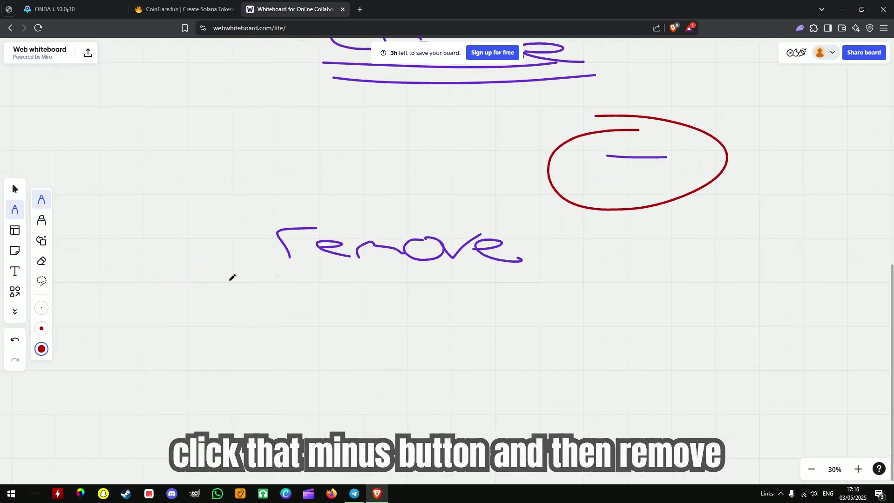
left_click_drag(287, 278, 495, 277)
left_click_drag(239, 285, 531, 288)
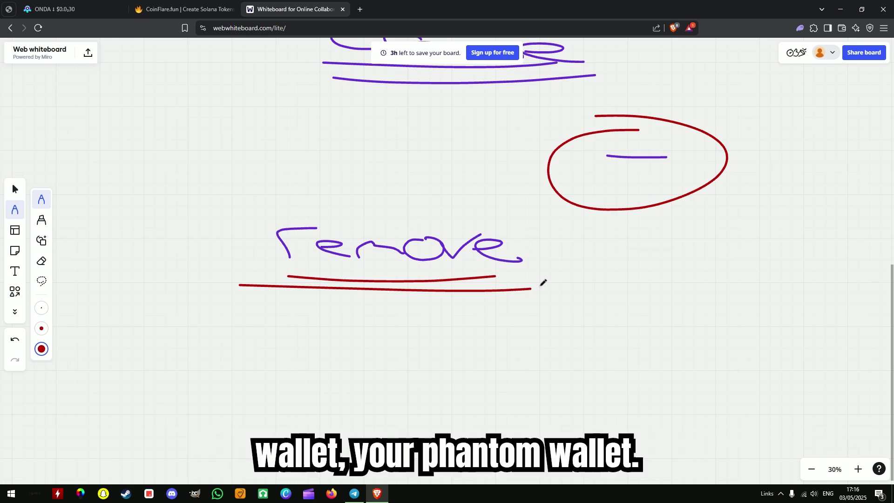
scroll(543, 282, "down", 1)
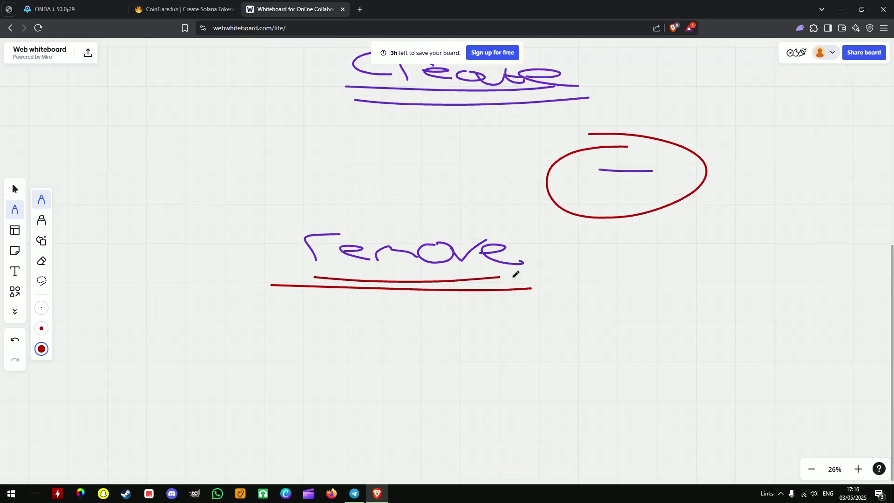
scroll(543, 282, "down", 1)
scroll(543, 283, "down", 3)
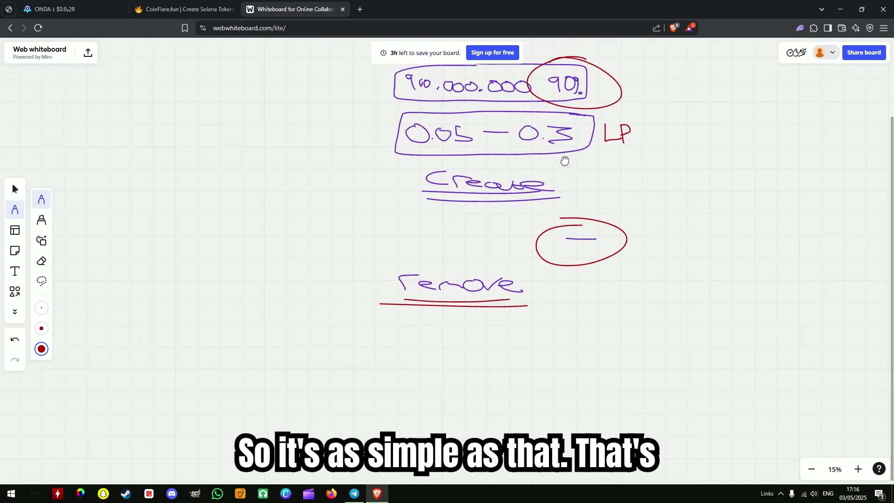
scroll(564, 165, "up", 5)
scroll(494, 202, "down", 10)
scroll(419, 349, "right", 3)
scroll(419, 349, "up", 5)
scroll(419, 300, "up", 2)
left_click(187, 9)
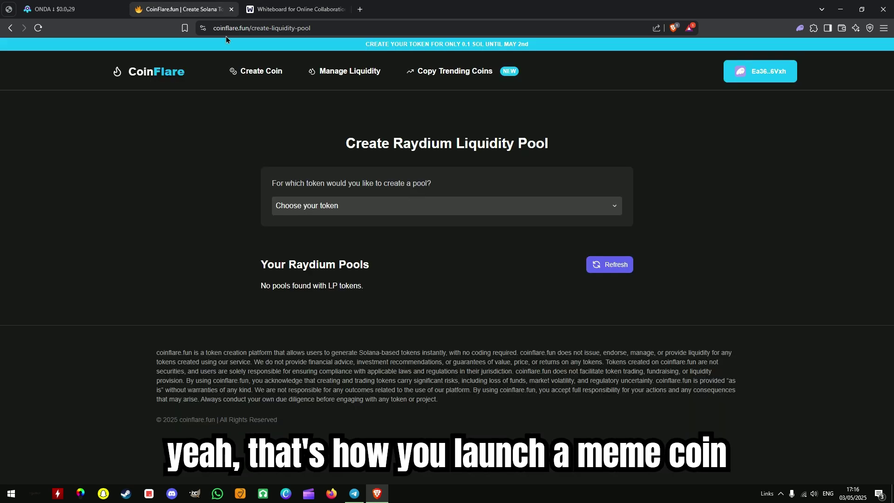
left_click(255, 6)
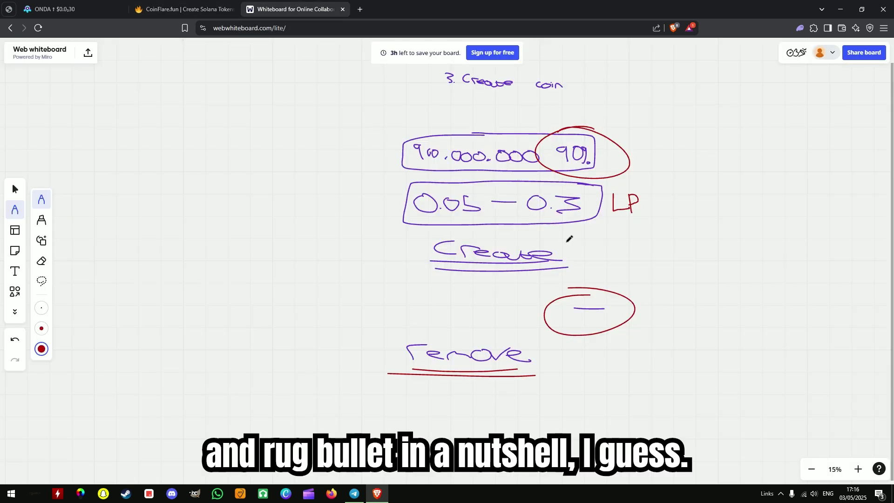
scroll(582, 255, "right", 3)
scroll(584, 259, "up", 1)
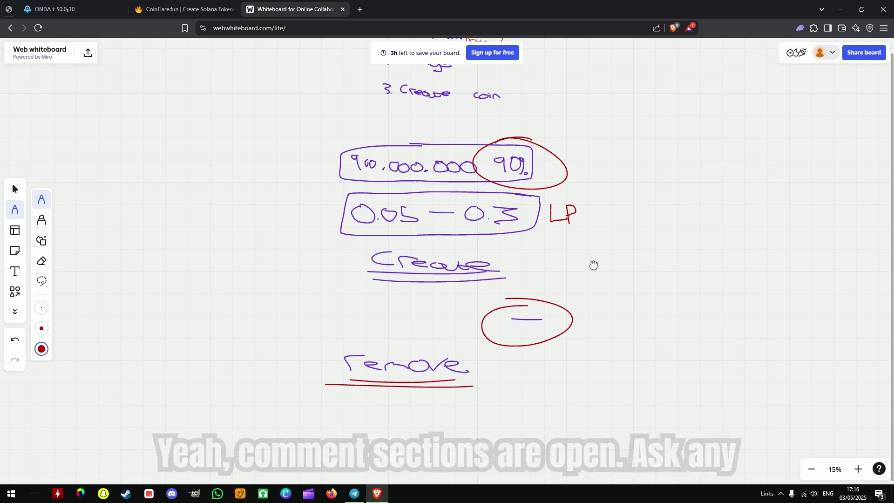
scroll(575, 255, "up", 1)
scroll(574, 256, "up", 1)
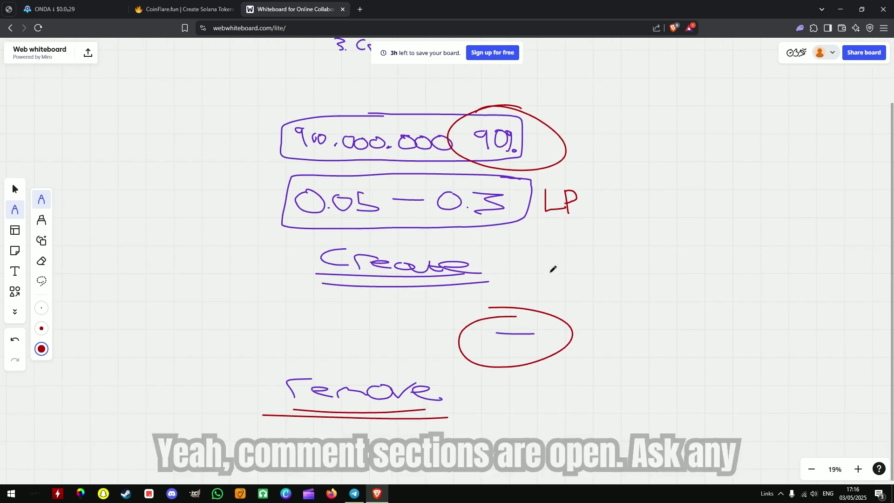
scroll(553, 269, "down", 1)
scroll(550, 256, "down", 1)
scroll(549, 255, "up", 1)
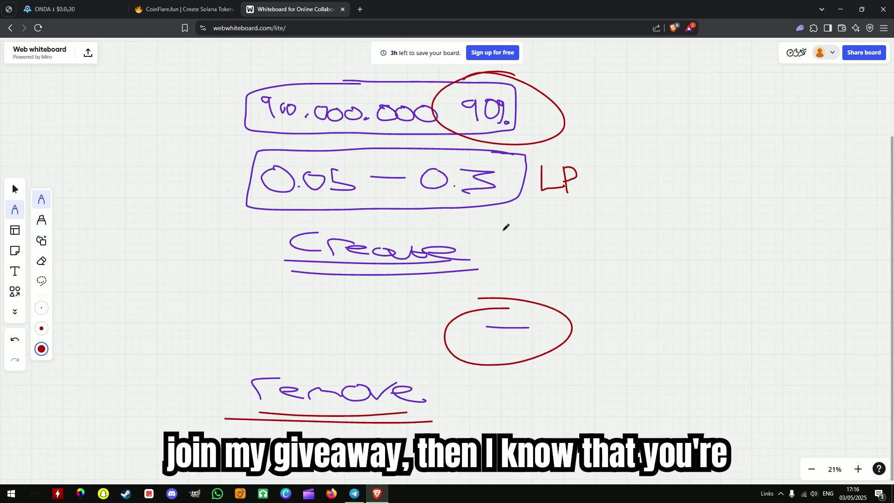
left_click(72, 7)
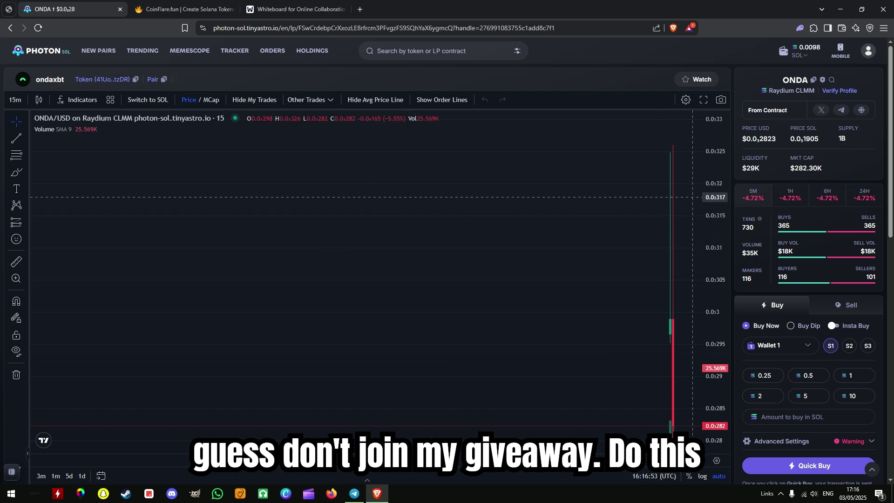
left_click(202, 7)
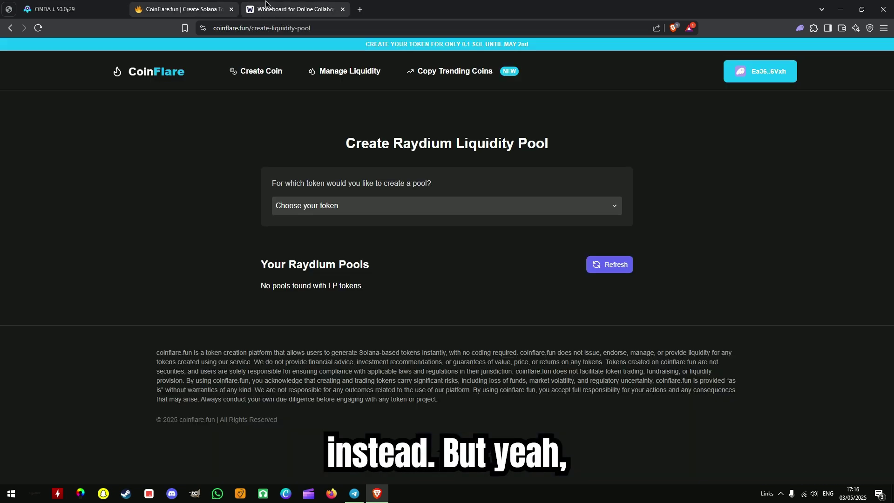
left_click(266, 6)
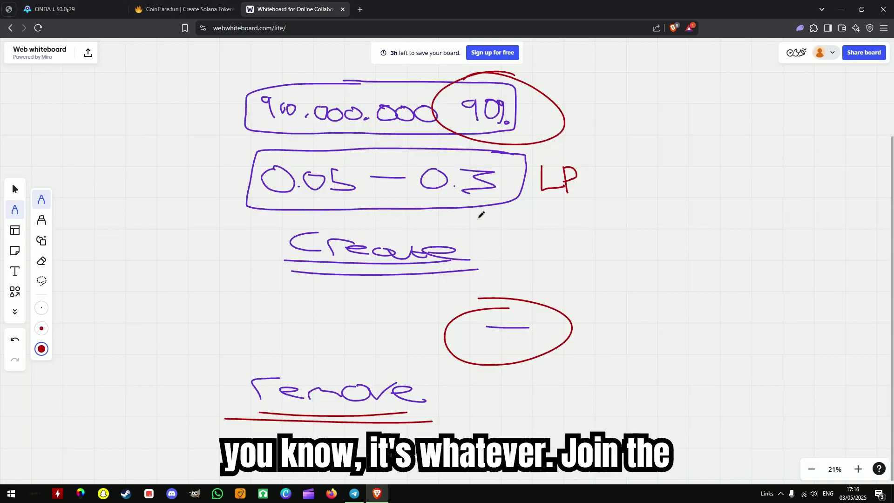
scroll(618, 189, "down", 3)
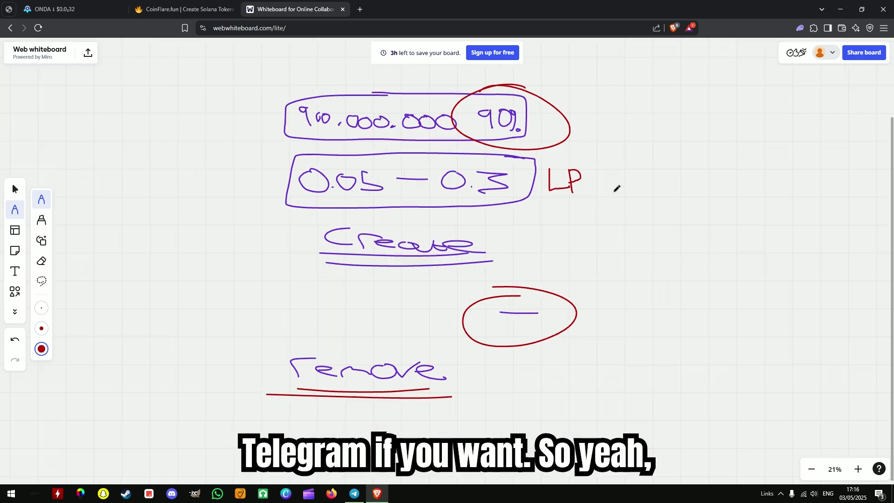
scroll(591, 104, "up", 5)
left_click(176, 8)
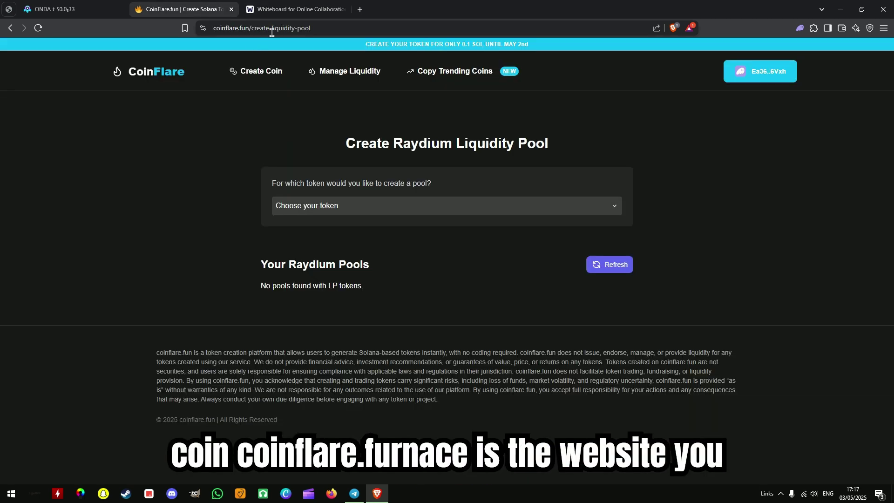
left_click(299, 28)
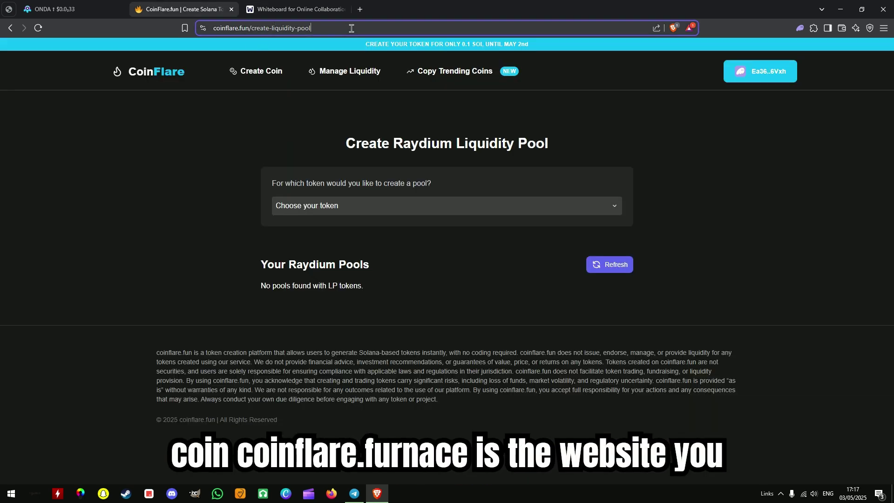
left_click(293, 9)
left_click_drag(644, 318, 656, 221)
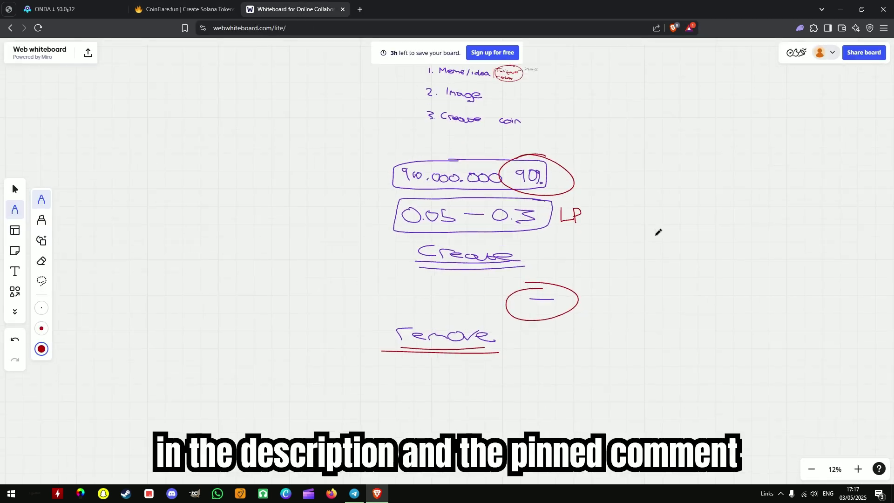
scroll(656, 238, "up", 2)
scroll(615, 262, "up", 2)
scroll(582, 297, "up", 2)
scroll(550, 225, "down", 1)
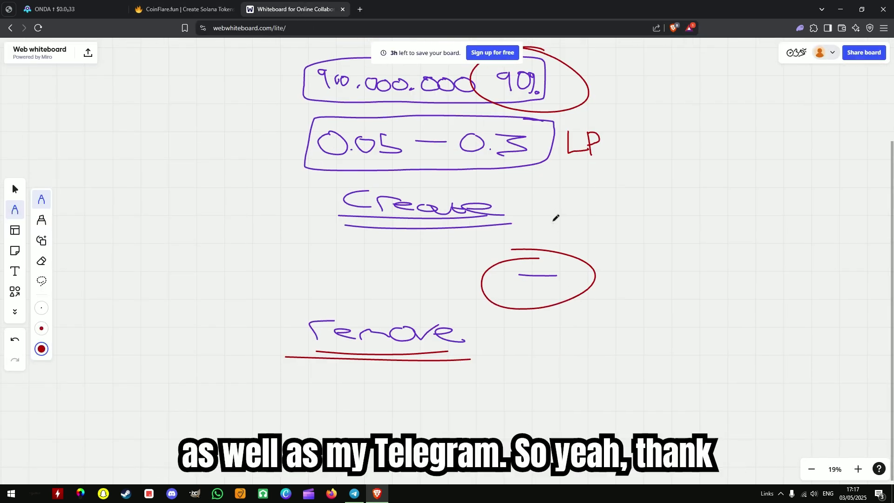